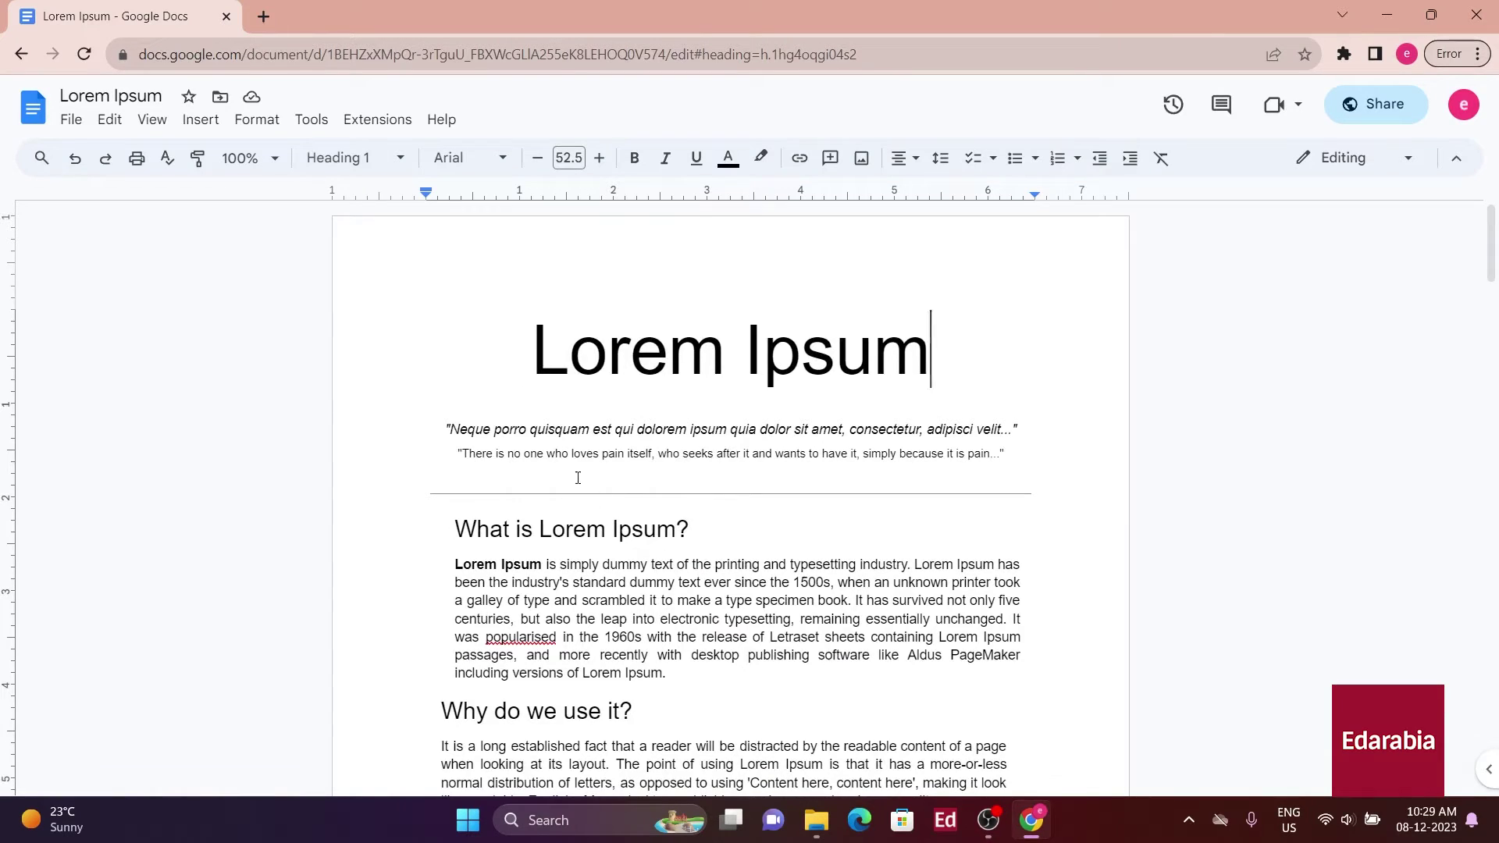
# Show the outline panel and jump to the opening quote, 'What is Lorem Ipsum?' and 'Where does it come from?'
pyautogui.click(151, 120)
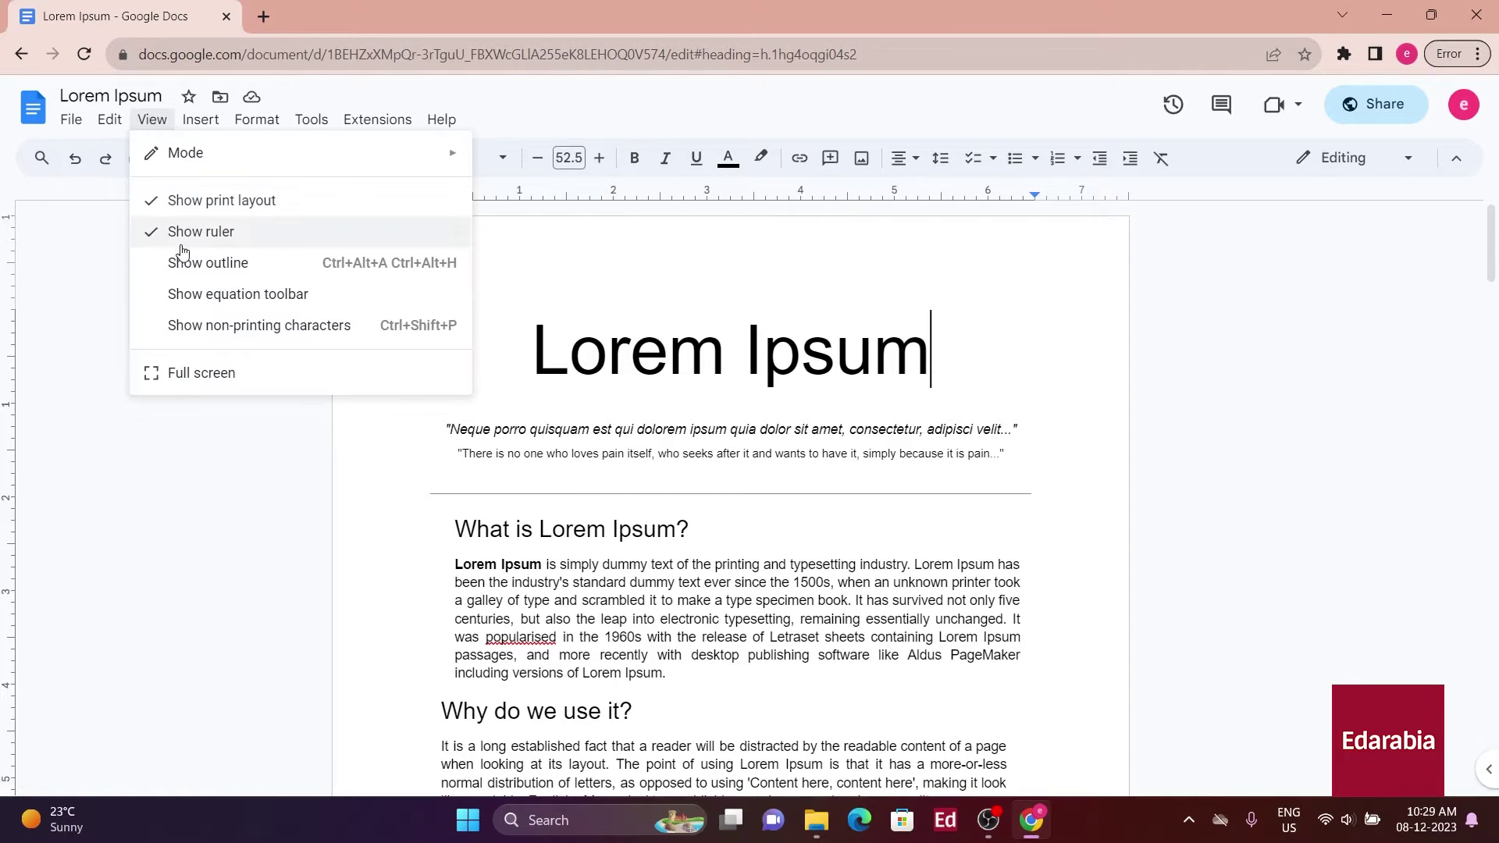
pyautogui.click(235, 268)
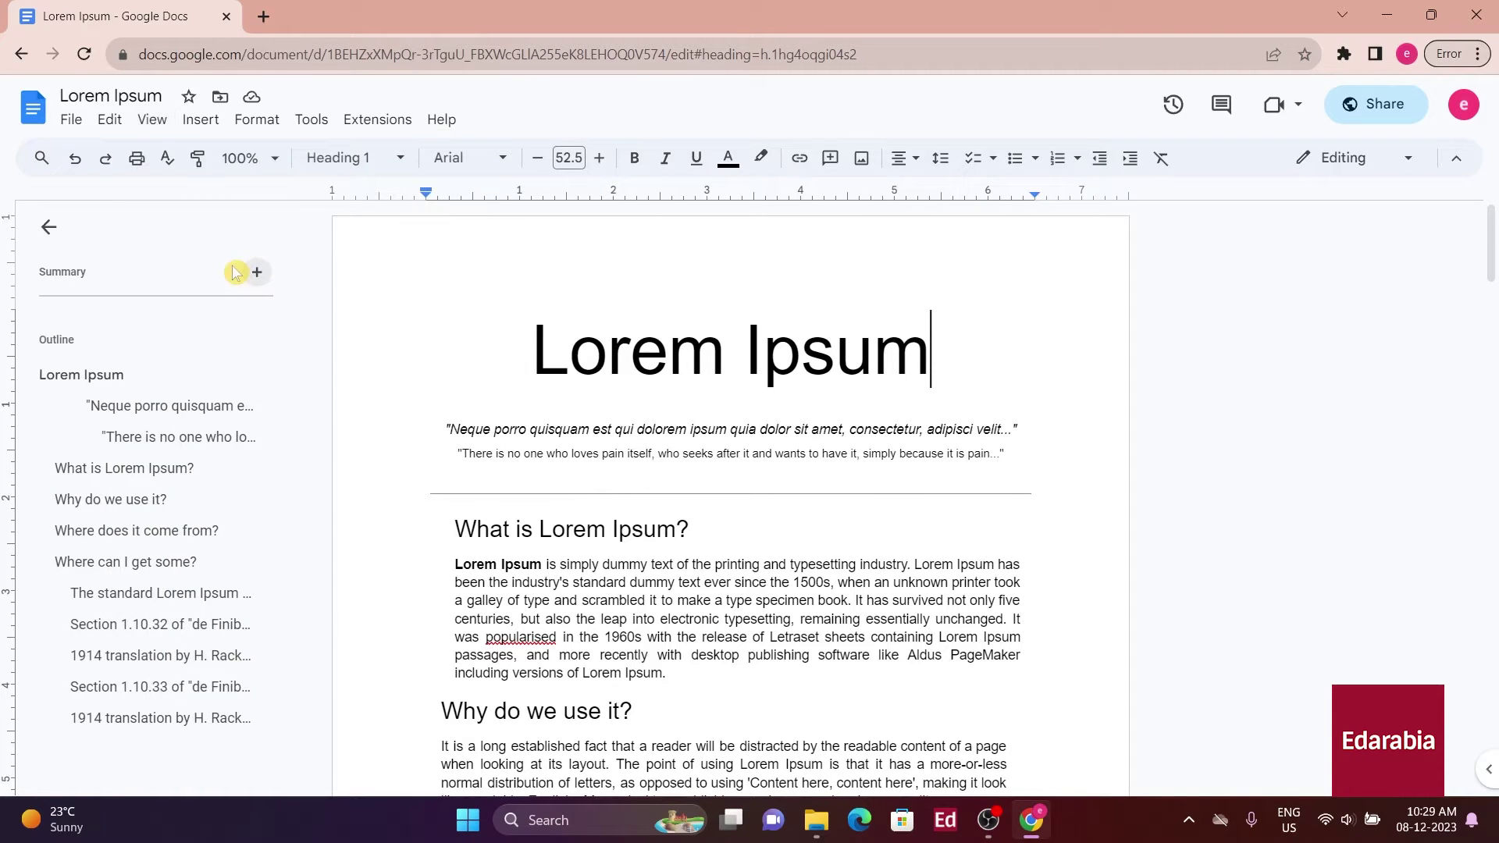
pyautogui.click(126, 418)
pyautogui.click(123, 475)
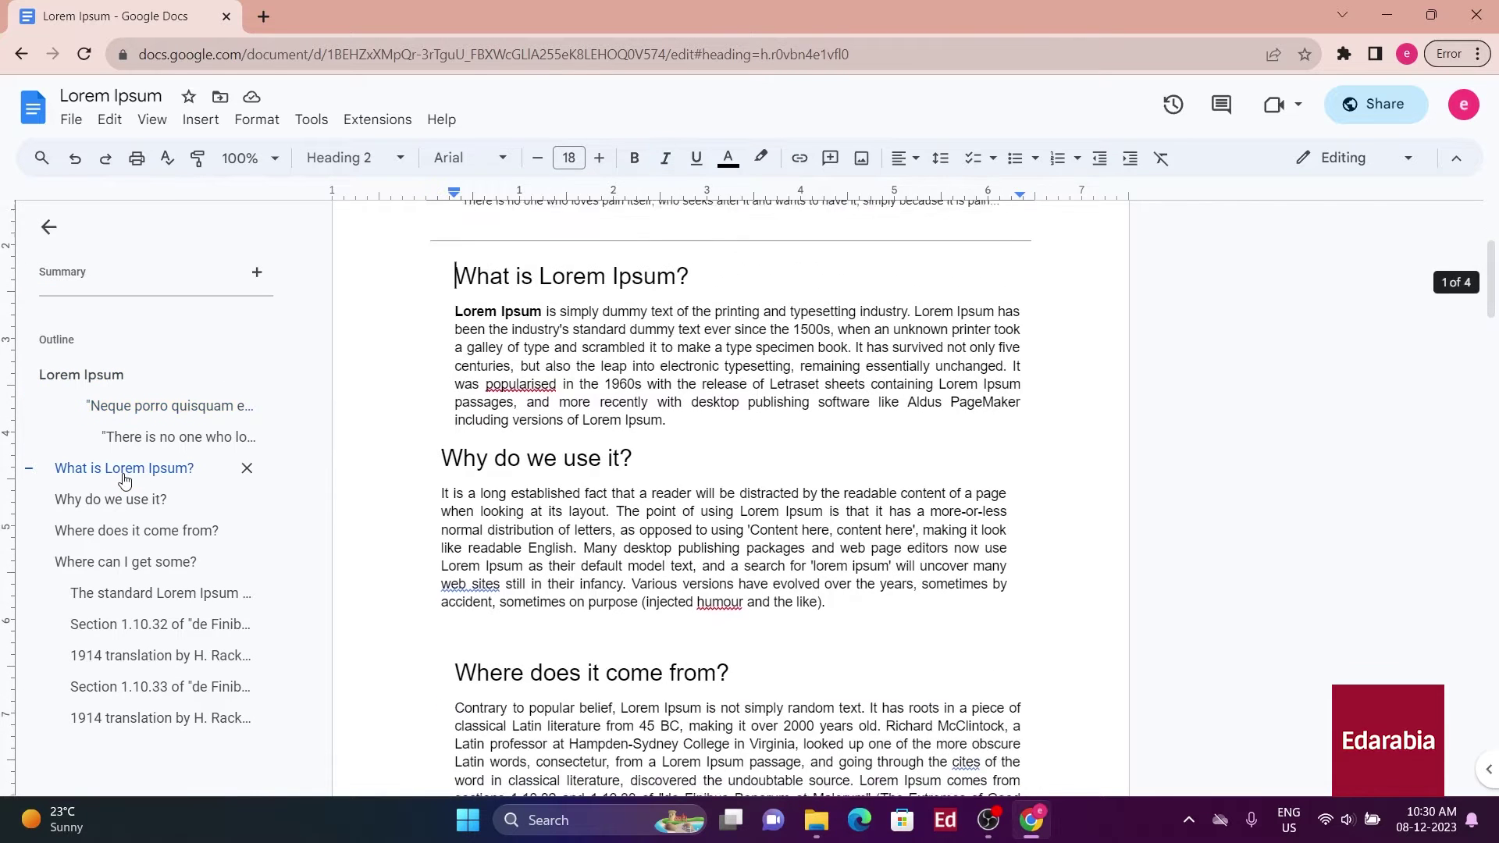
pyautogui.click(116, 532)
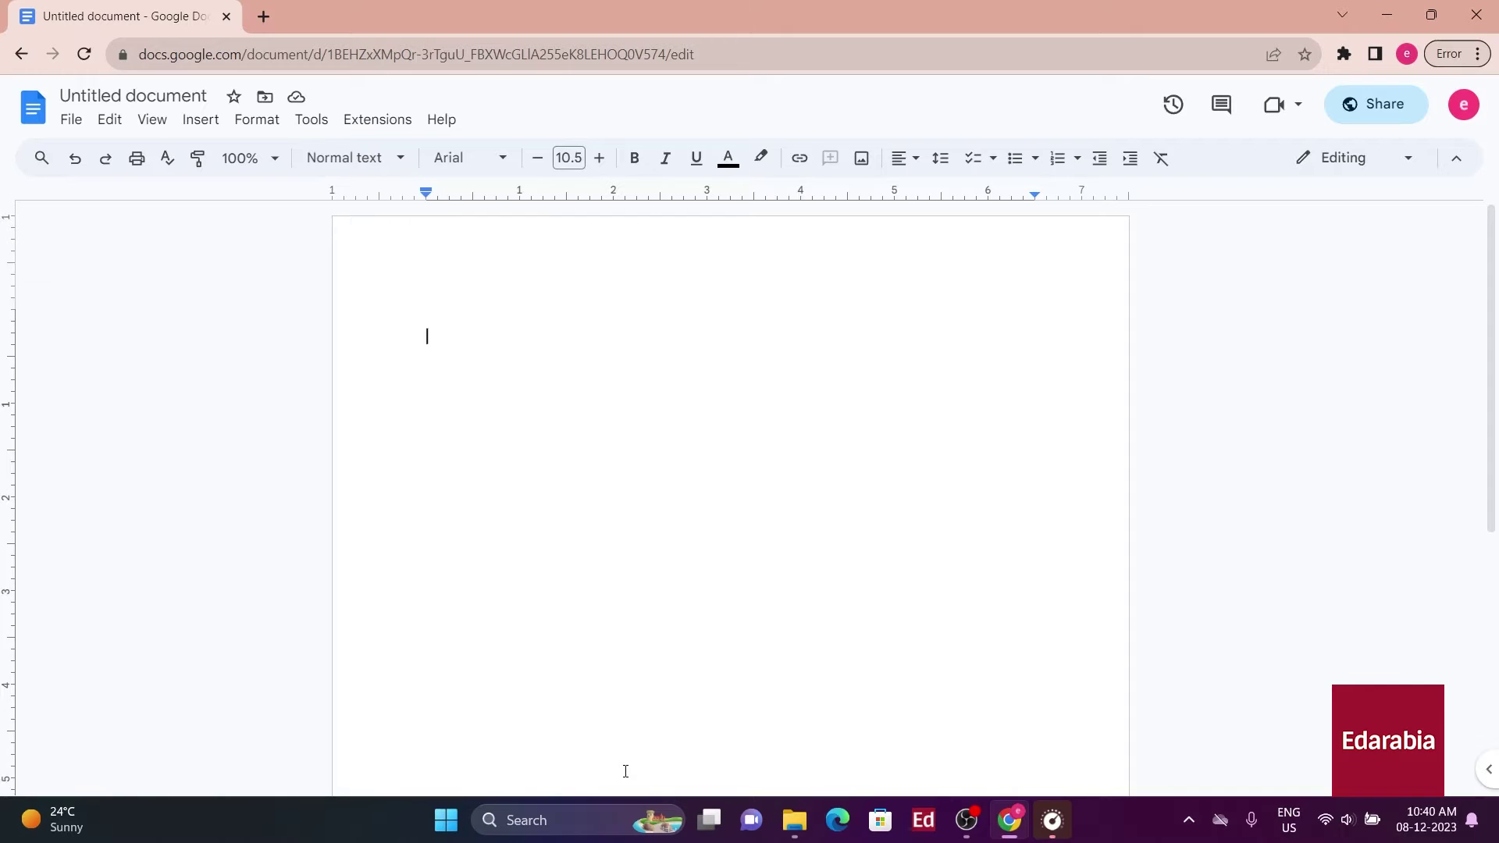
# Turn on voice typing and allow microphone access so dictation can start
pyautogui.click(313, 123)
pyautogui.click(364, 482)
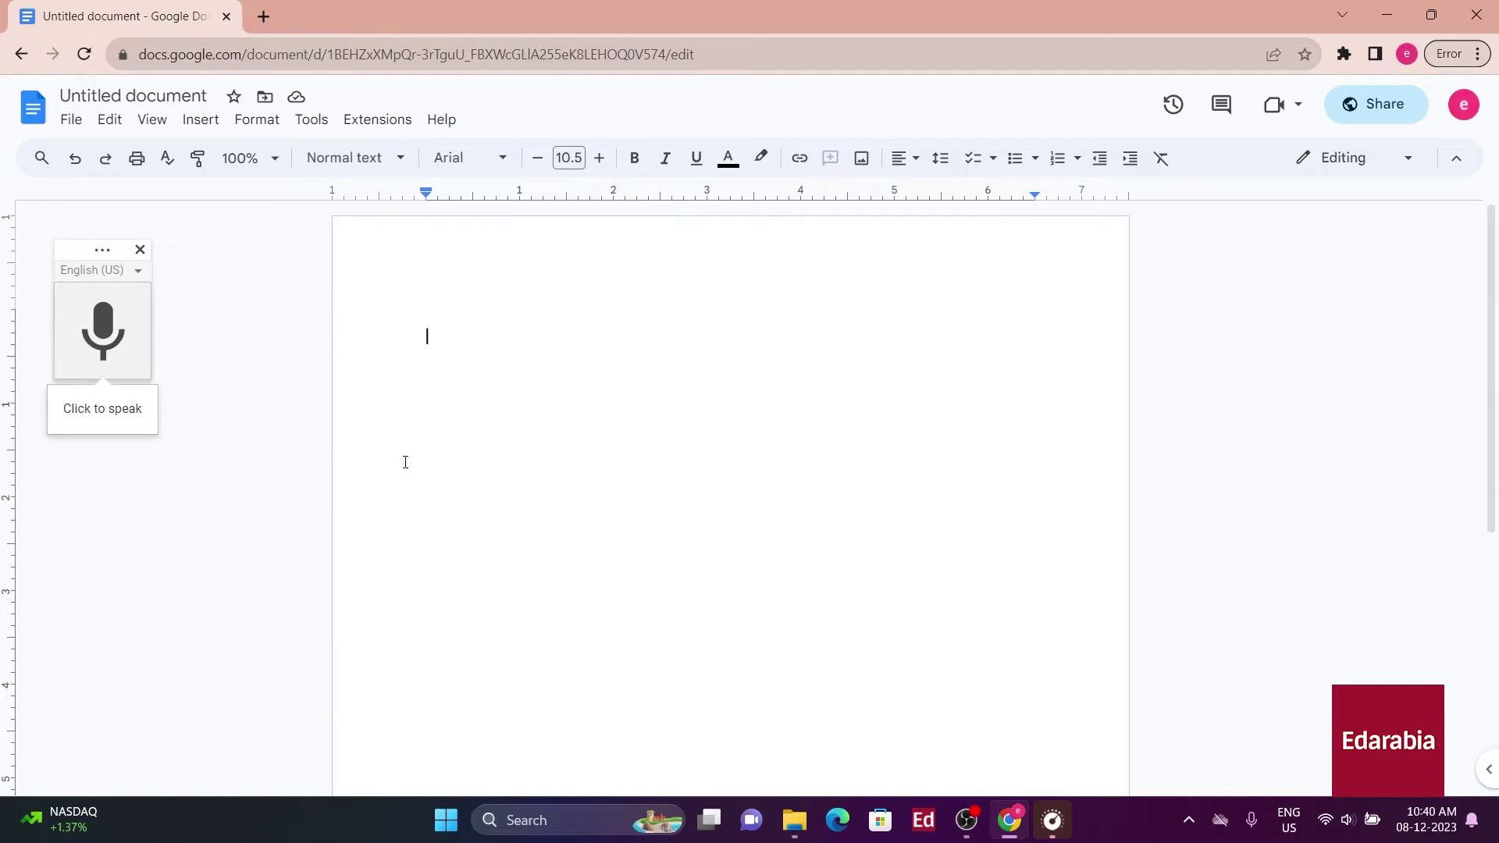
pyautogui.click(103, 332)
pyautogui.click(297, 171)
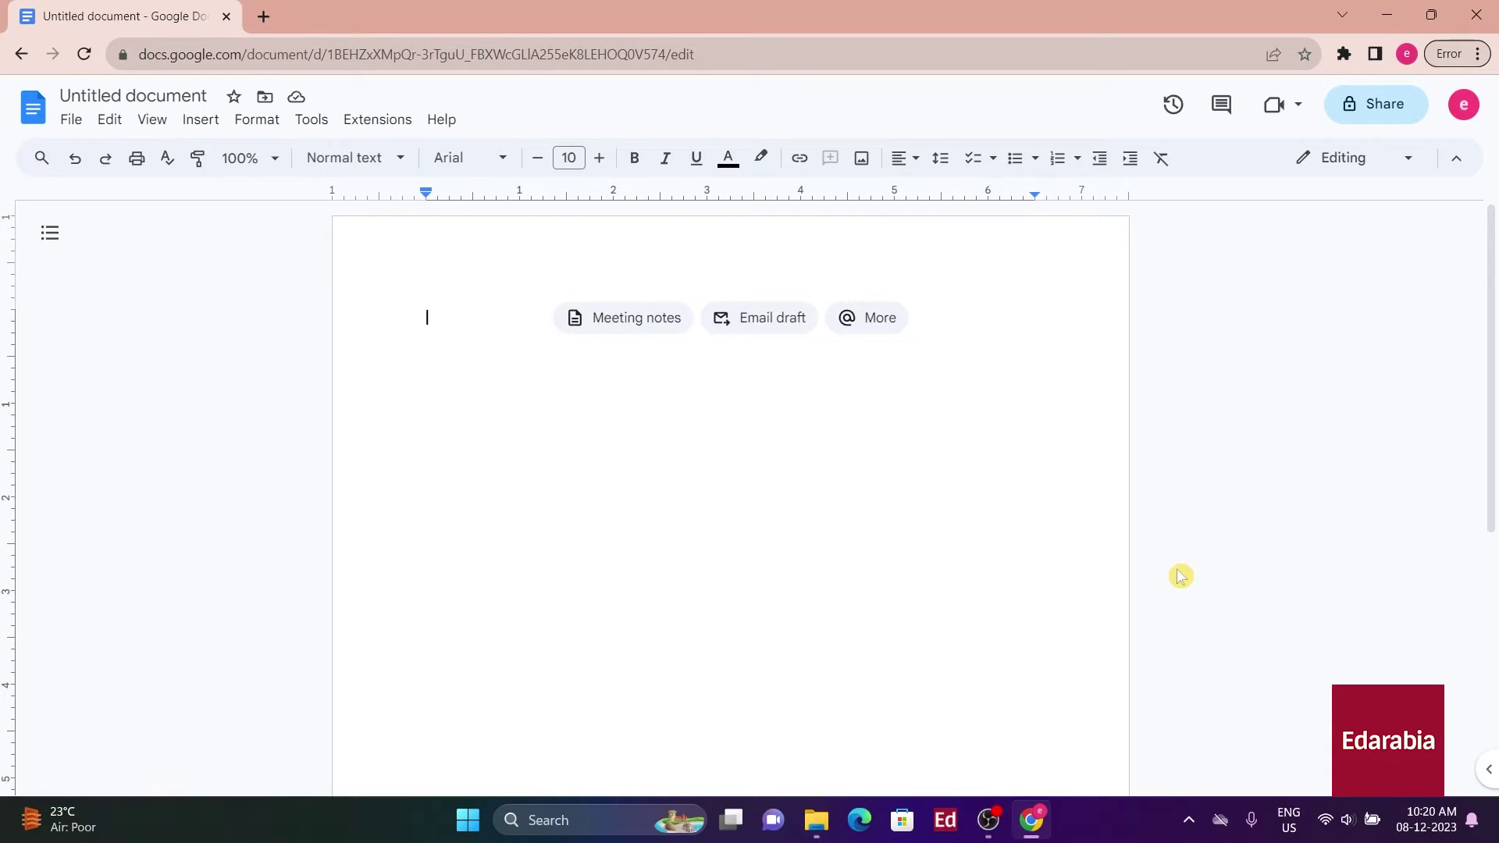
# Start a new document from a template, scrolling the gallery for the Geometric brochure
pyautogui.click(71, 121)
pyautogui.moveTo(93, 158)
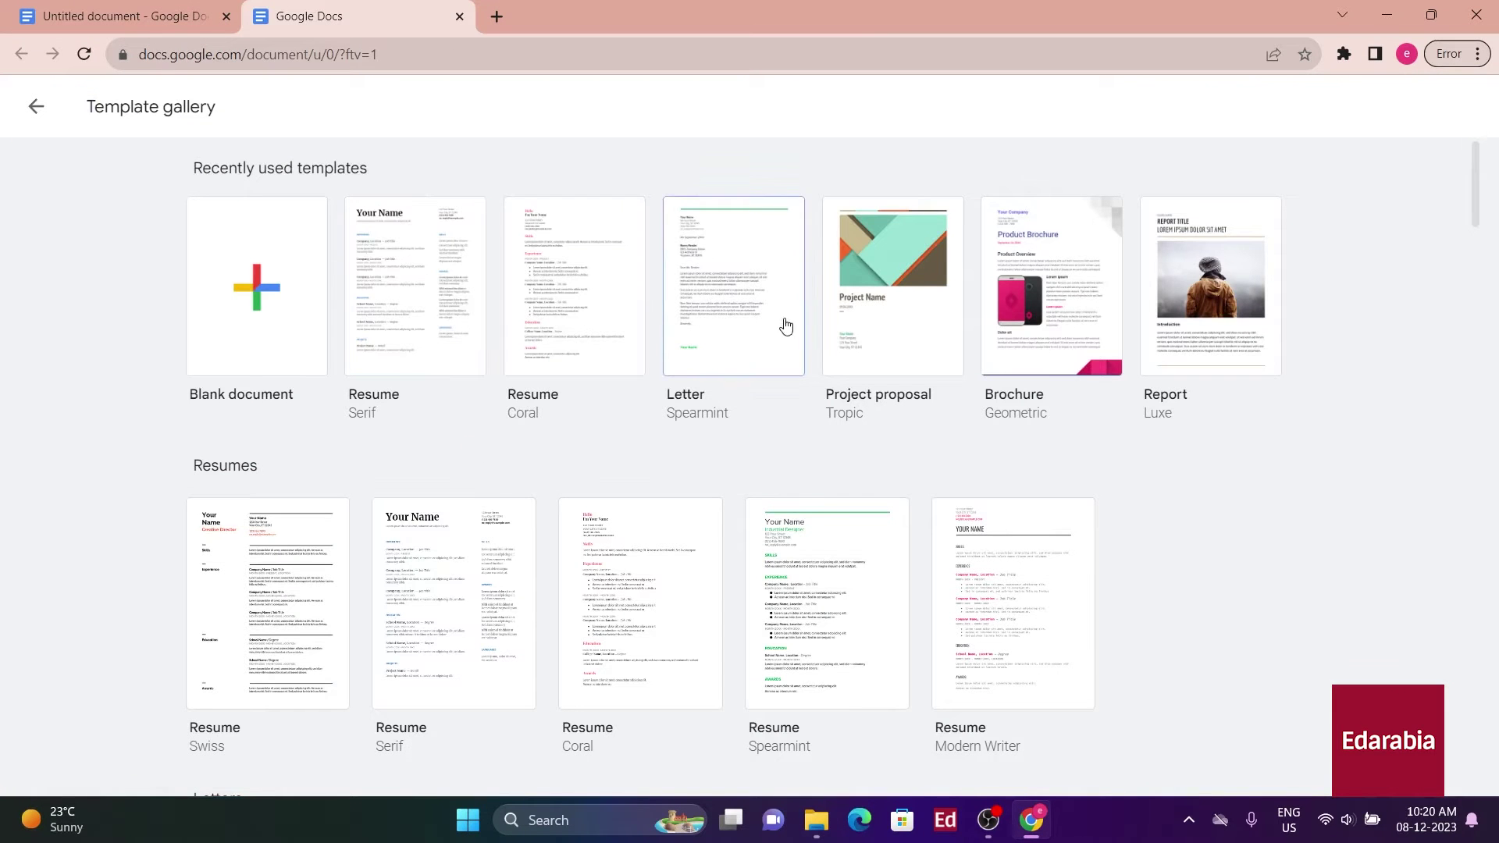
pyautogui.scroll(-15, 402, 468)
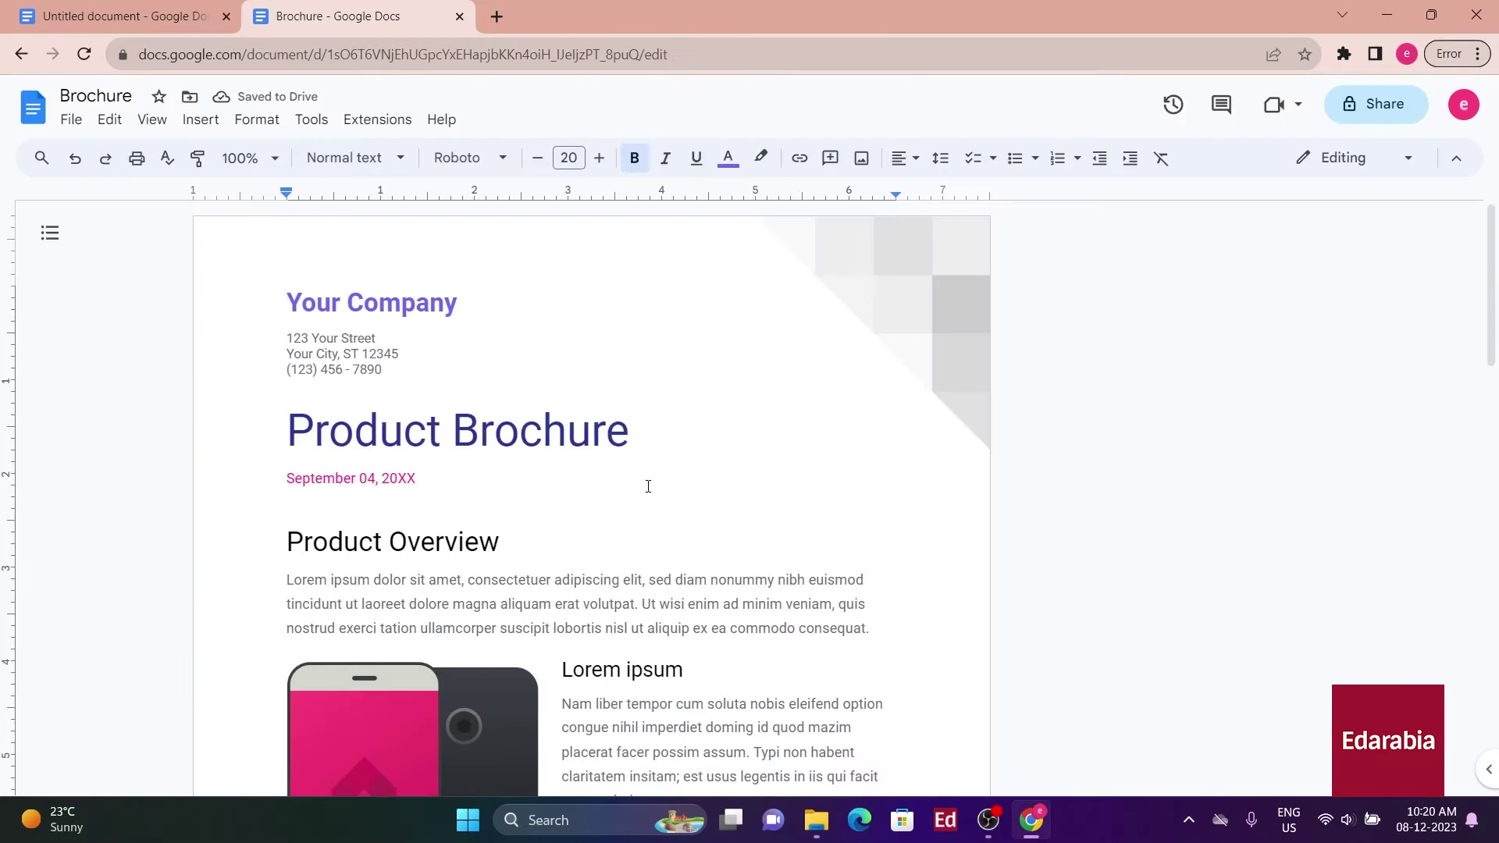
pyautogui.scroll(-4, 648, 487)
pyautogui.scroll(4, 418, 512)
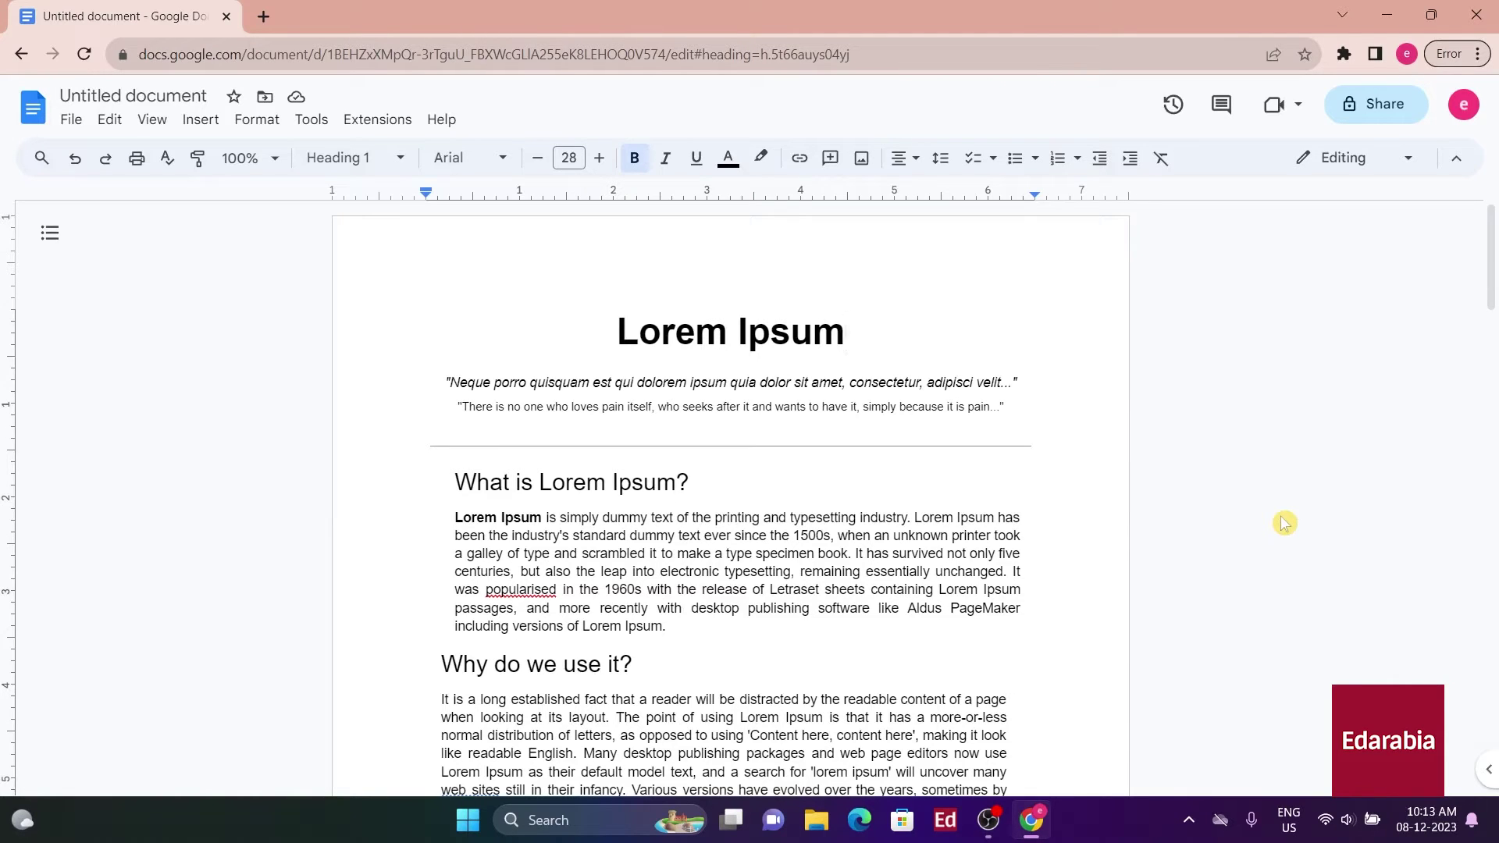
# Set the Lorem Ipsum heading in Impact and update Normal text to match it
pyautogui.moveTo(619, 331); pyautogui.dragTo(845, 341)
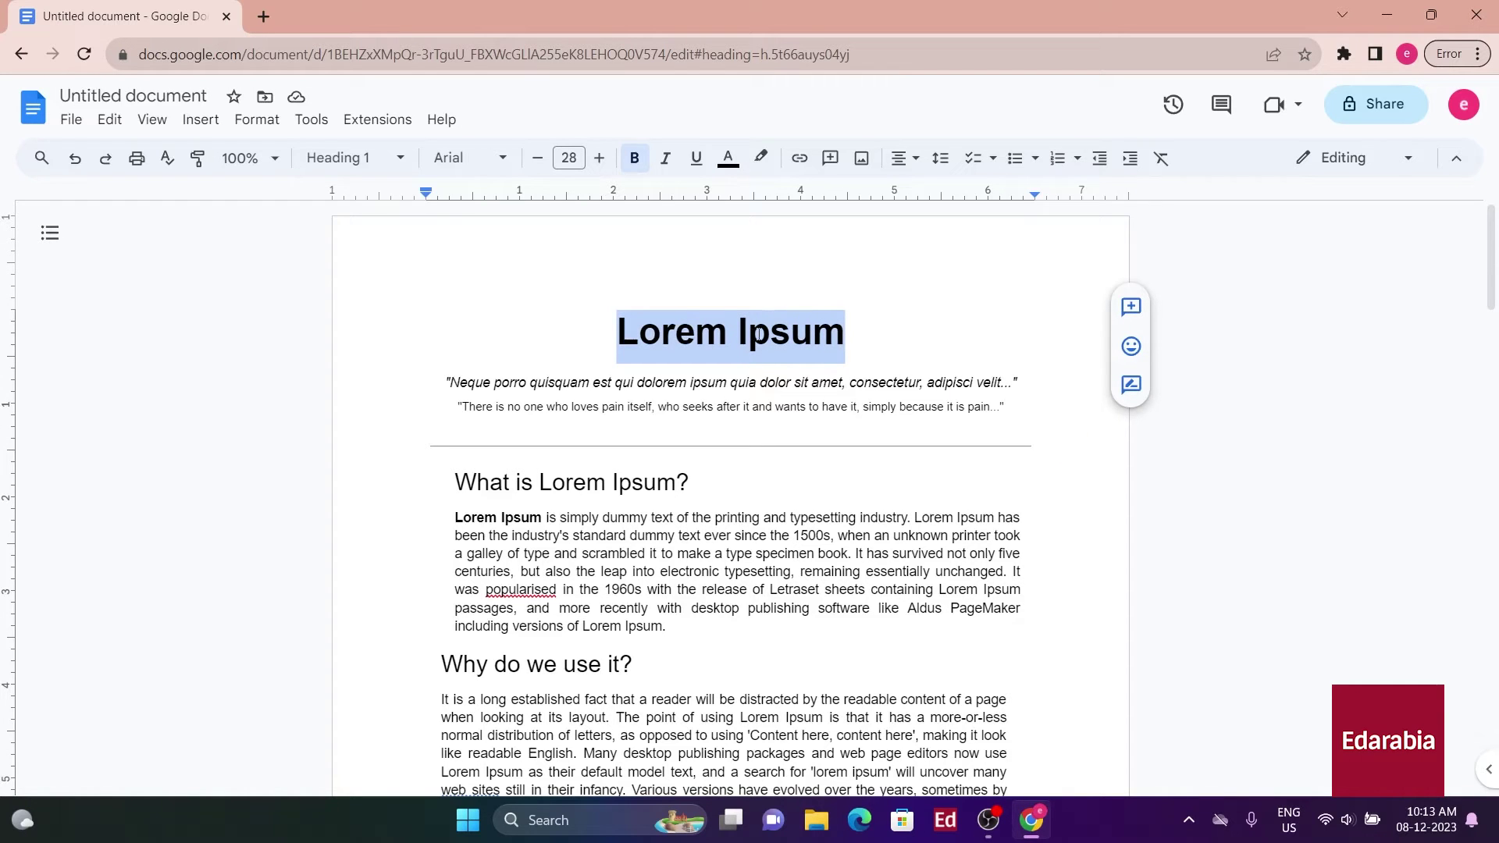
pyautogui.click(468, 158)
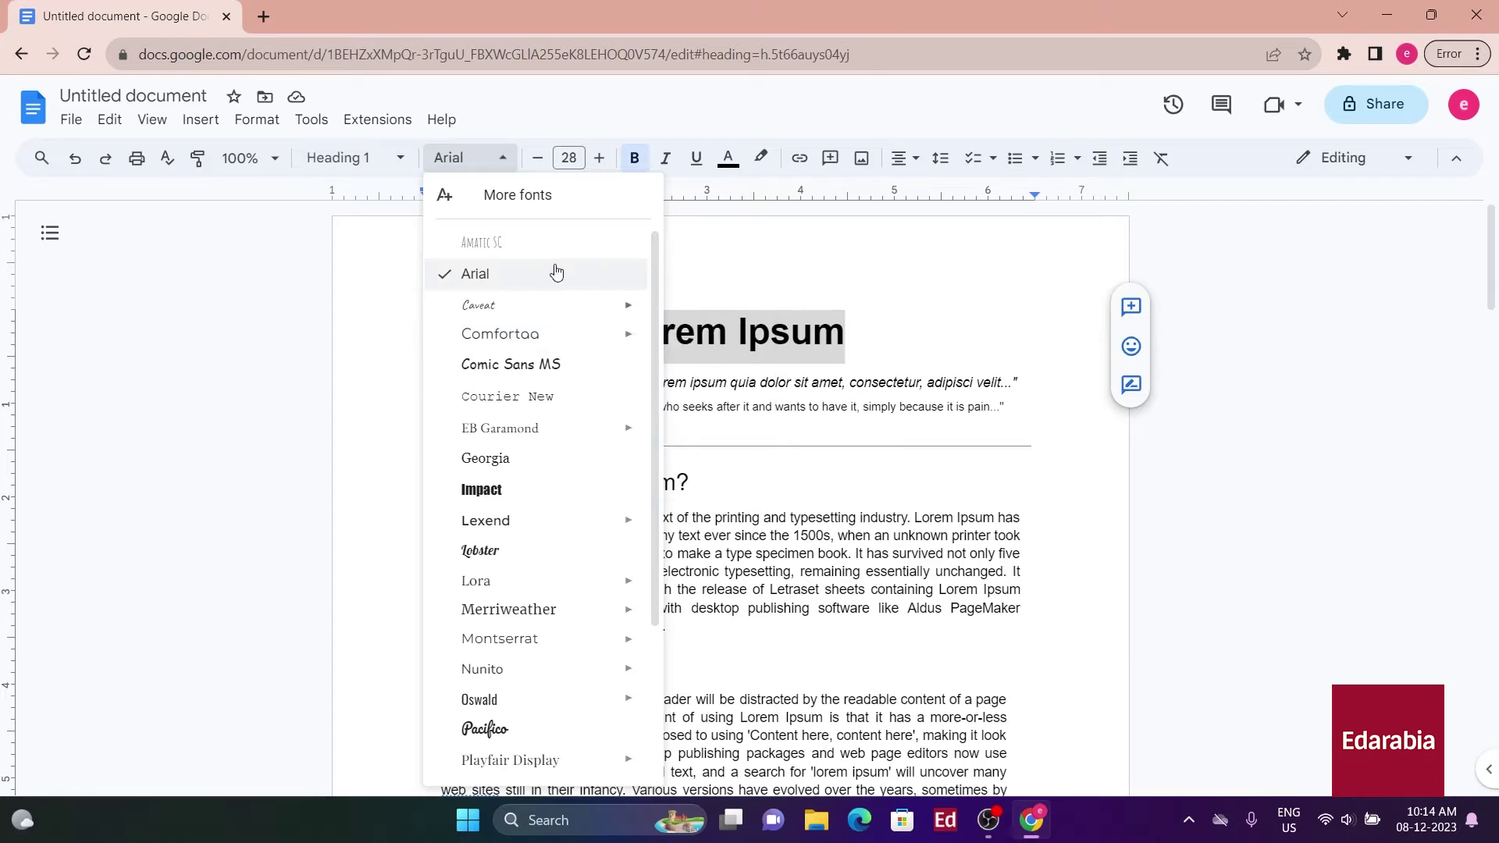
pyautogui.click(511, 496)
pyautogui.click(257, 118)
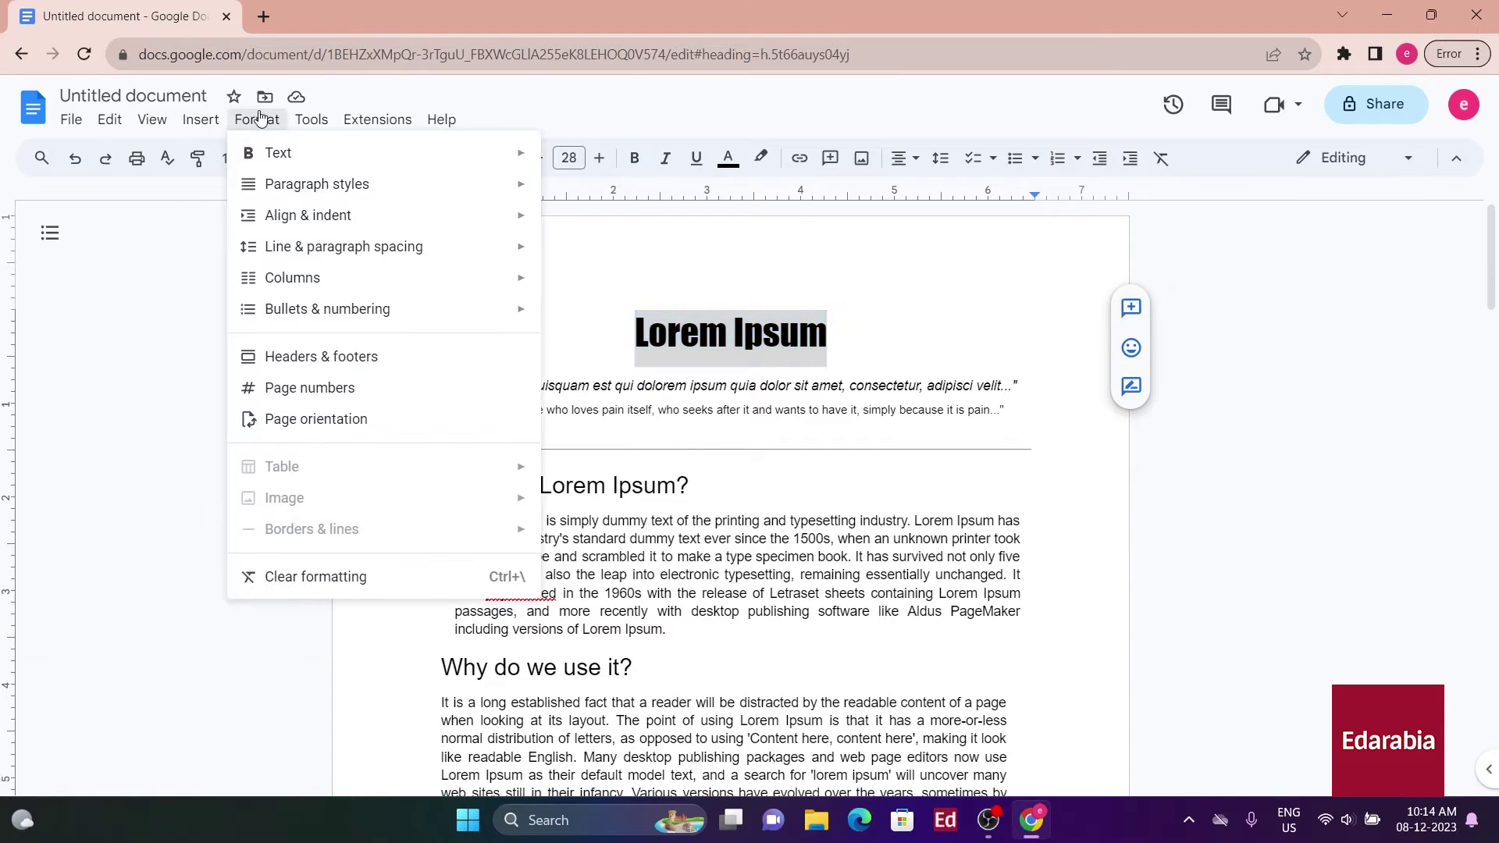
pyautogui.moveTo(416, 190)
pyautogui.moveTo(669, 242)
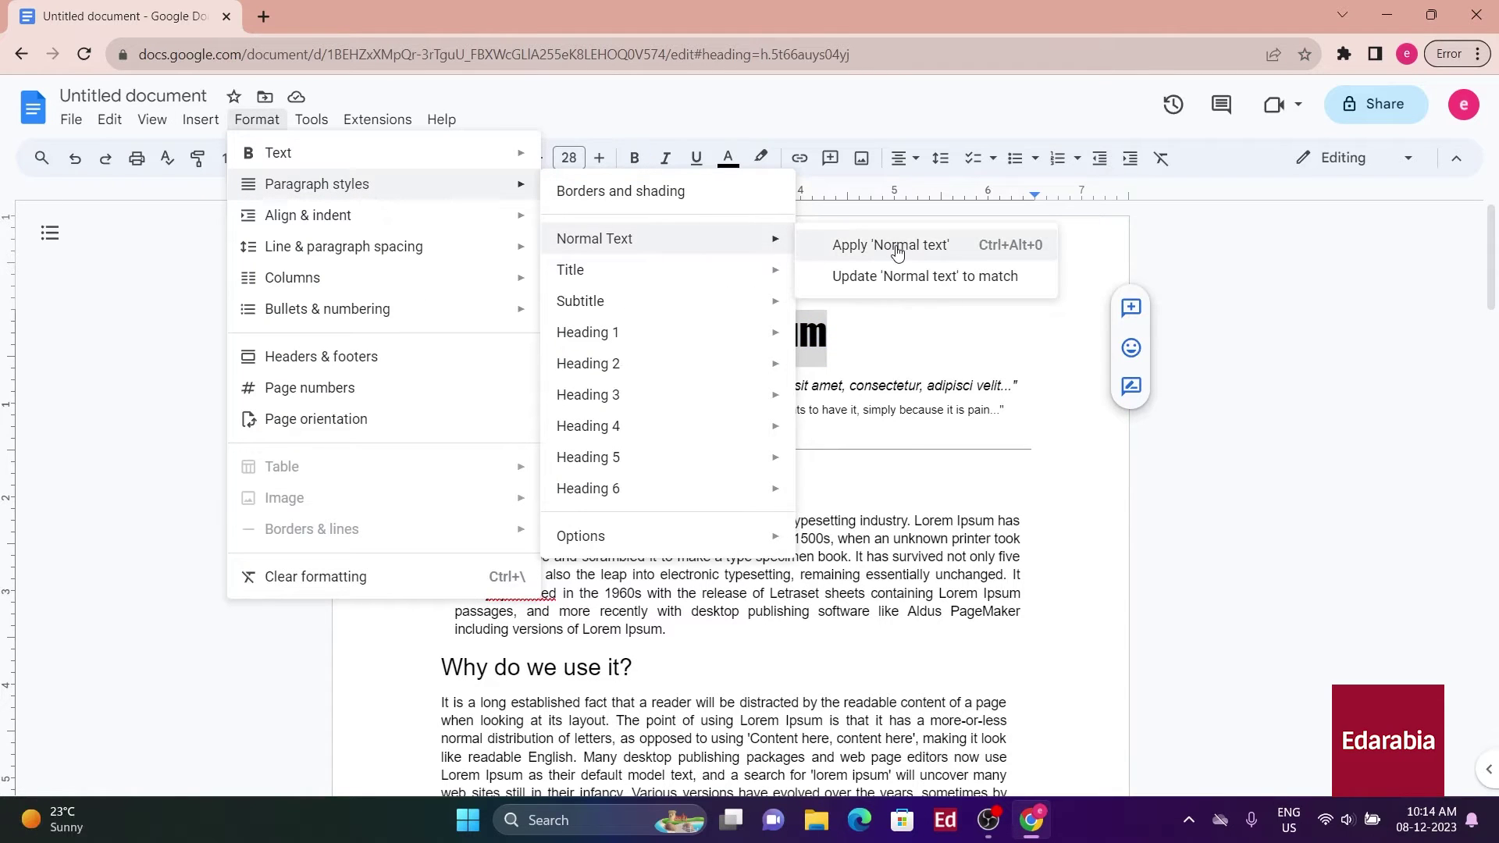
pyautogui.click(896, 277)
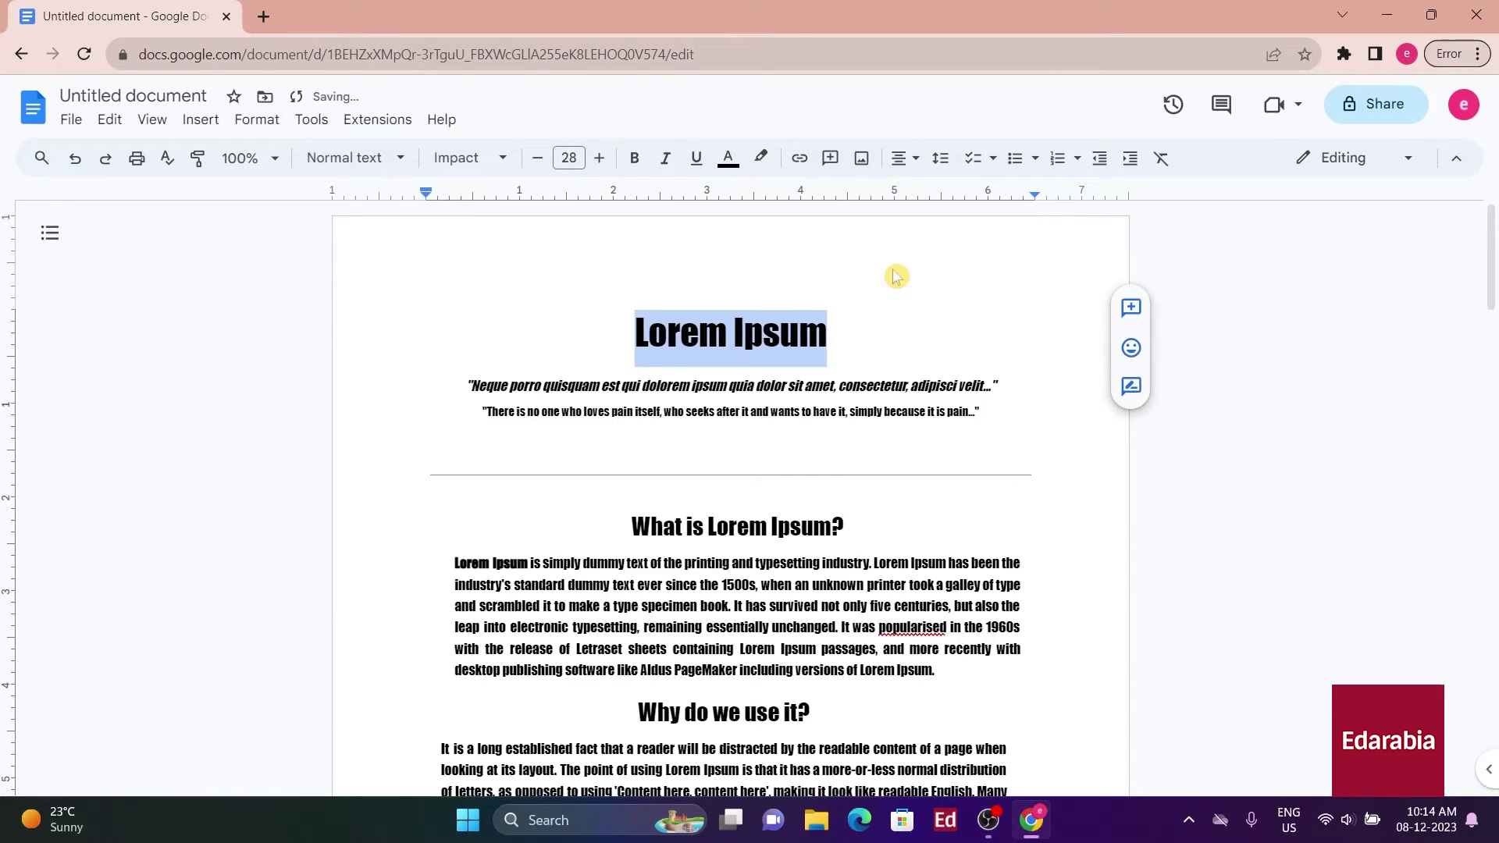
# Save the current paragraph styles as the default styles
pyautogui.click(257, 120)
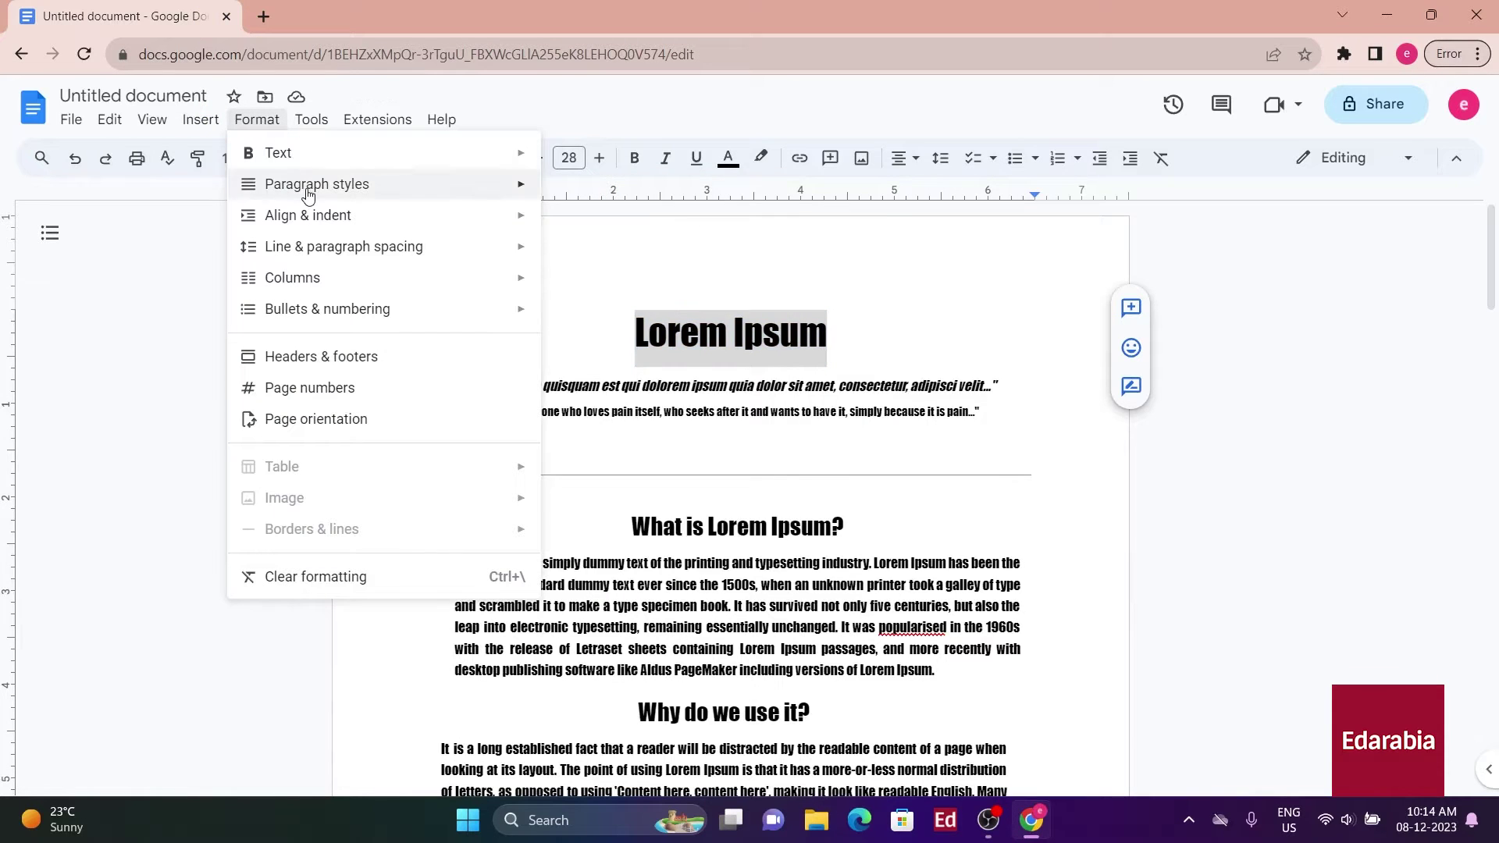
pyautogui.moveTo(308, 191)
pyautogui.moveTo(713, 539)
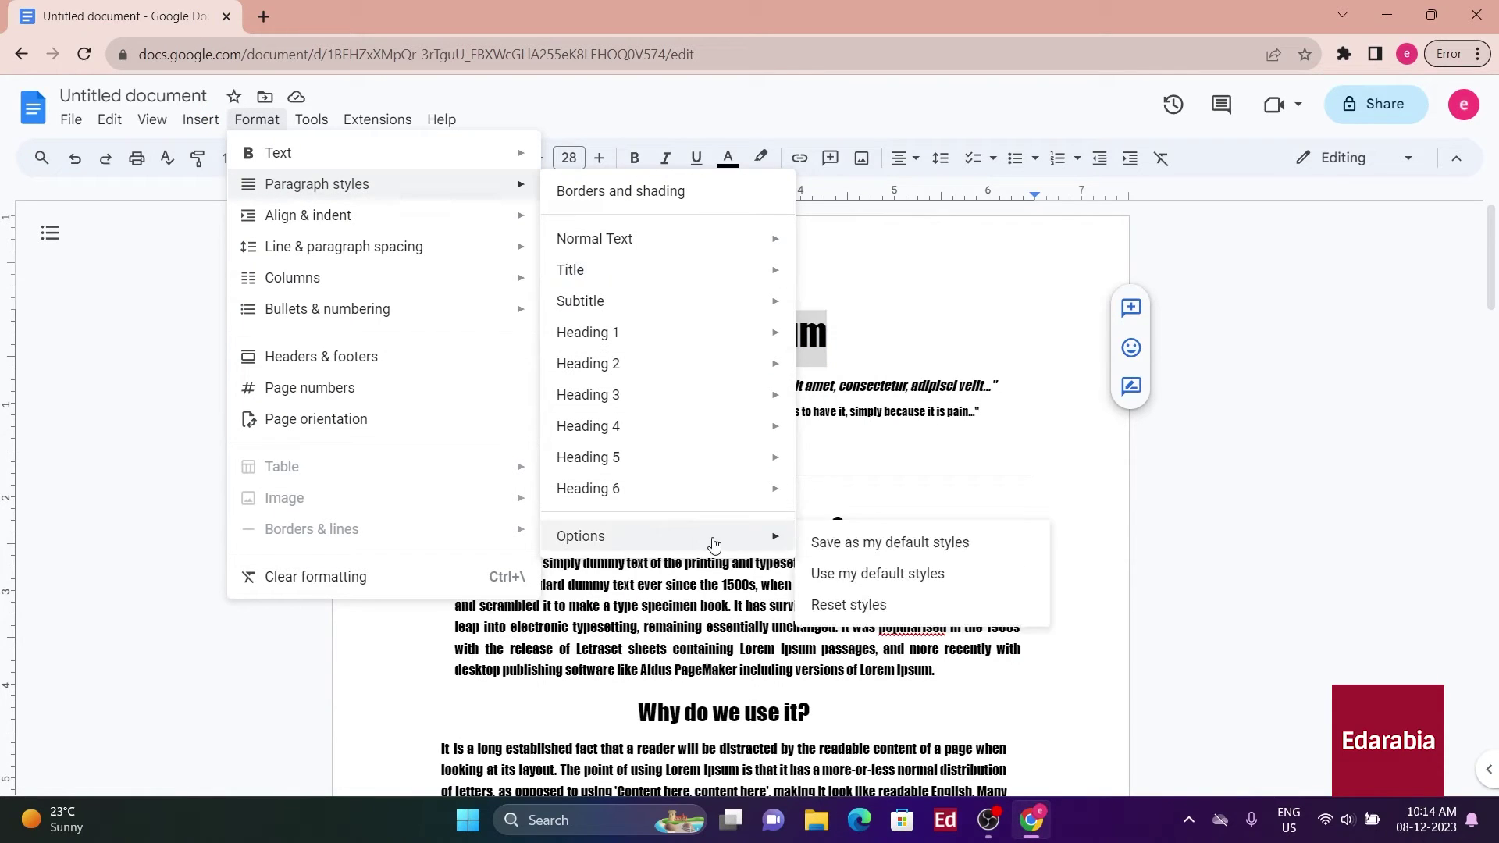
pyautogui.click(994, 558)
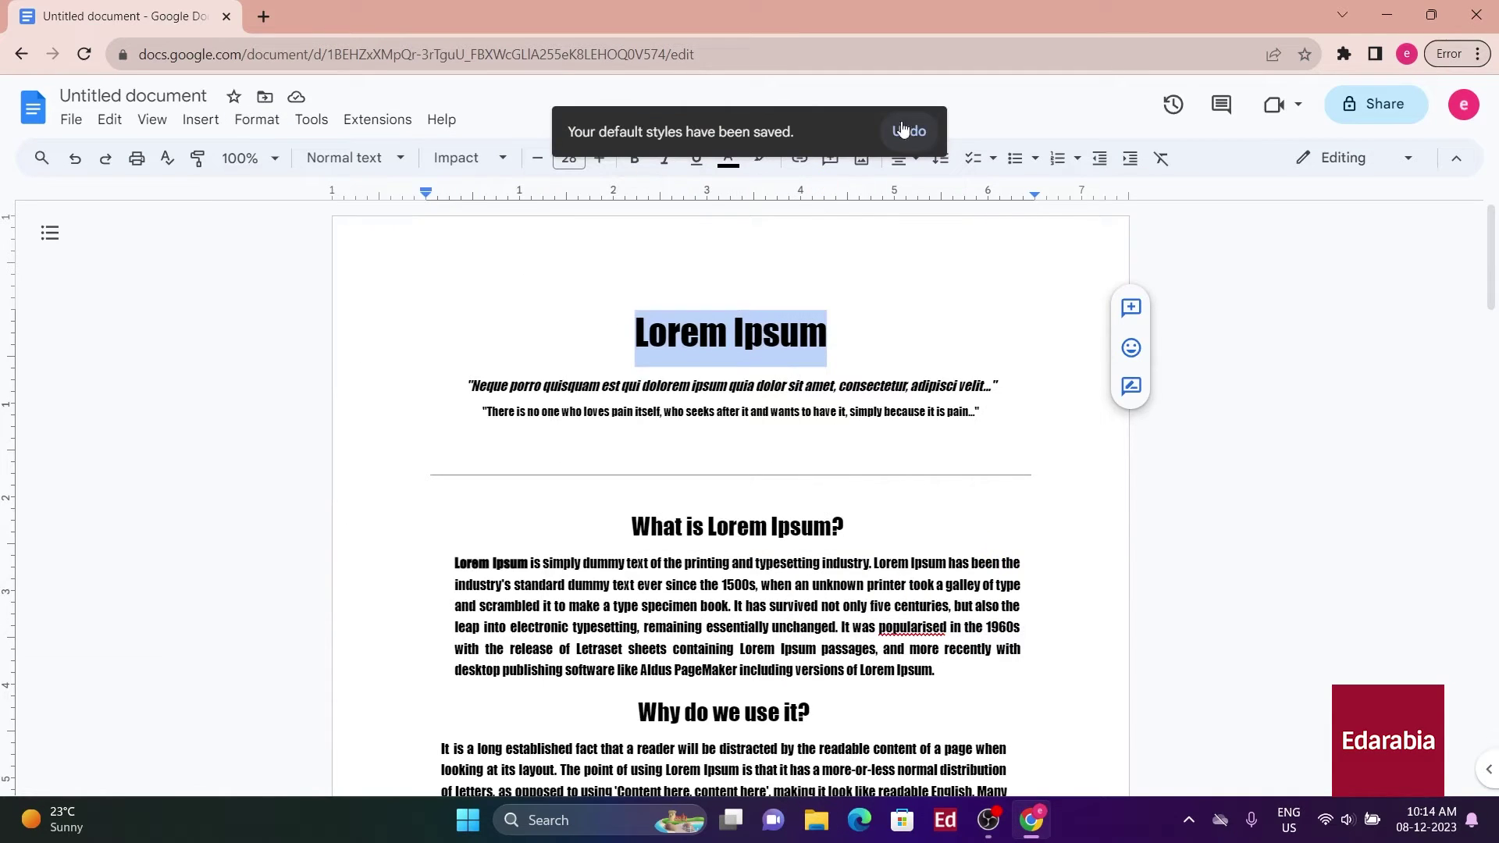
# Clear the document and type 'Subscribe to Edarab'
pyautogui.hotkey('ctrl', 'a')
pyautogui.press('Delete')
pyautogui.write('Subscribe ')
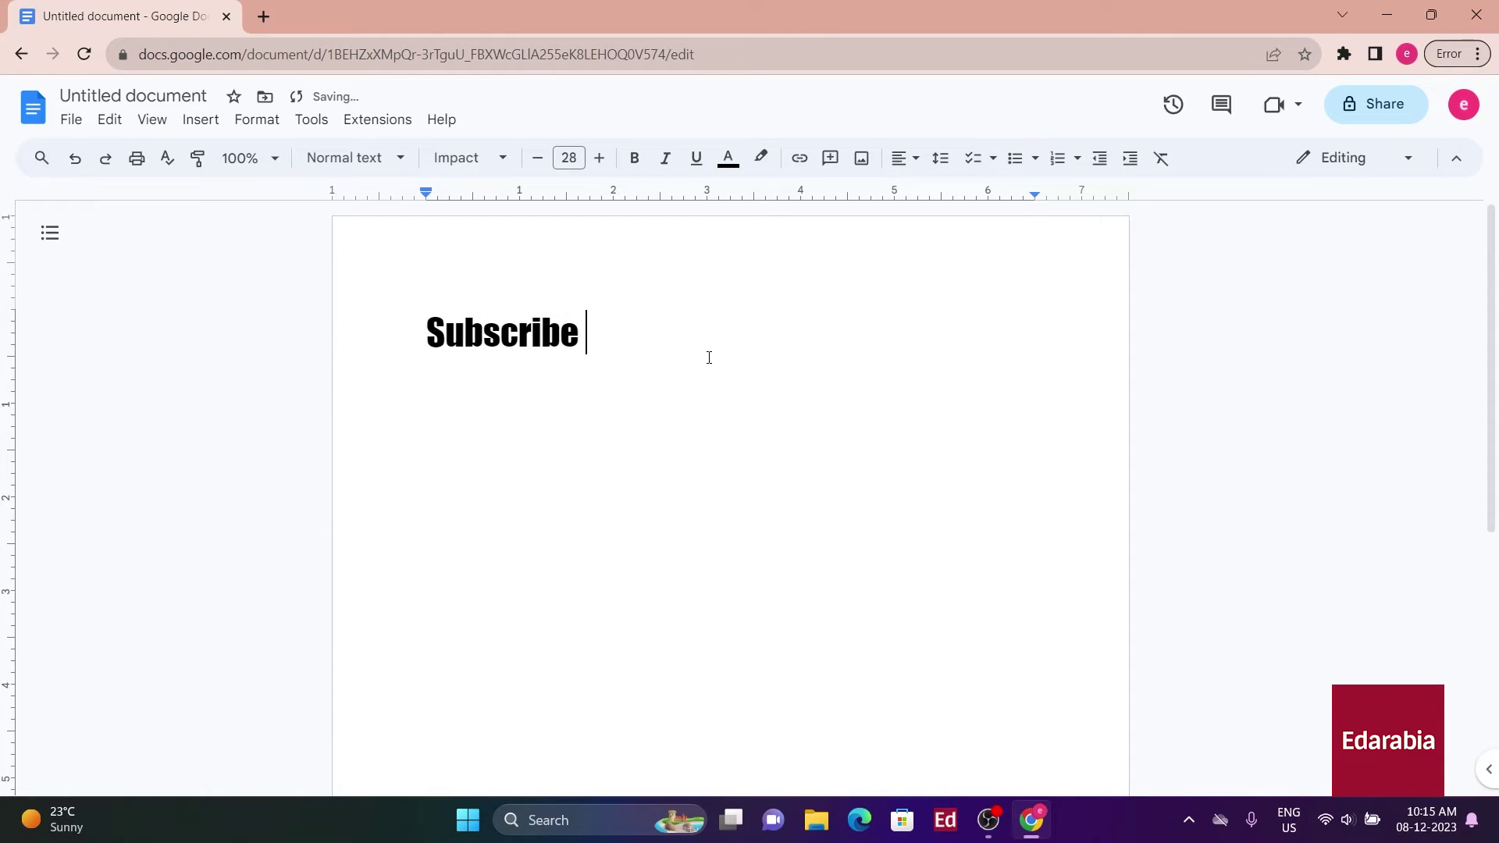
pyautogui.write('to Edarab')
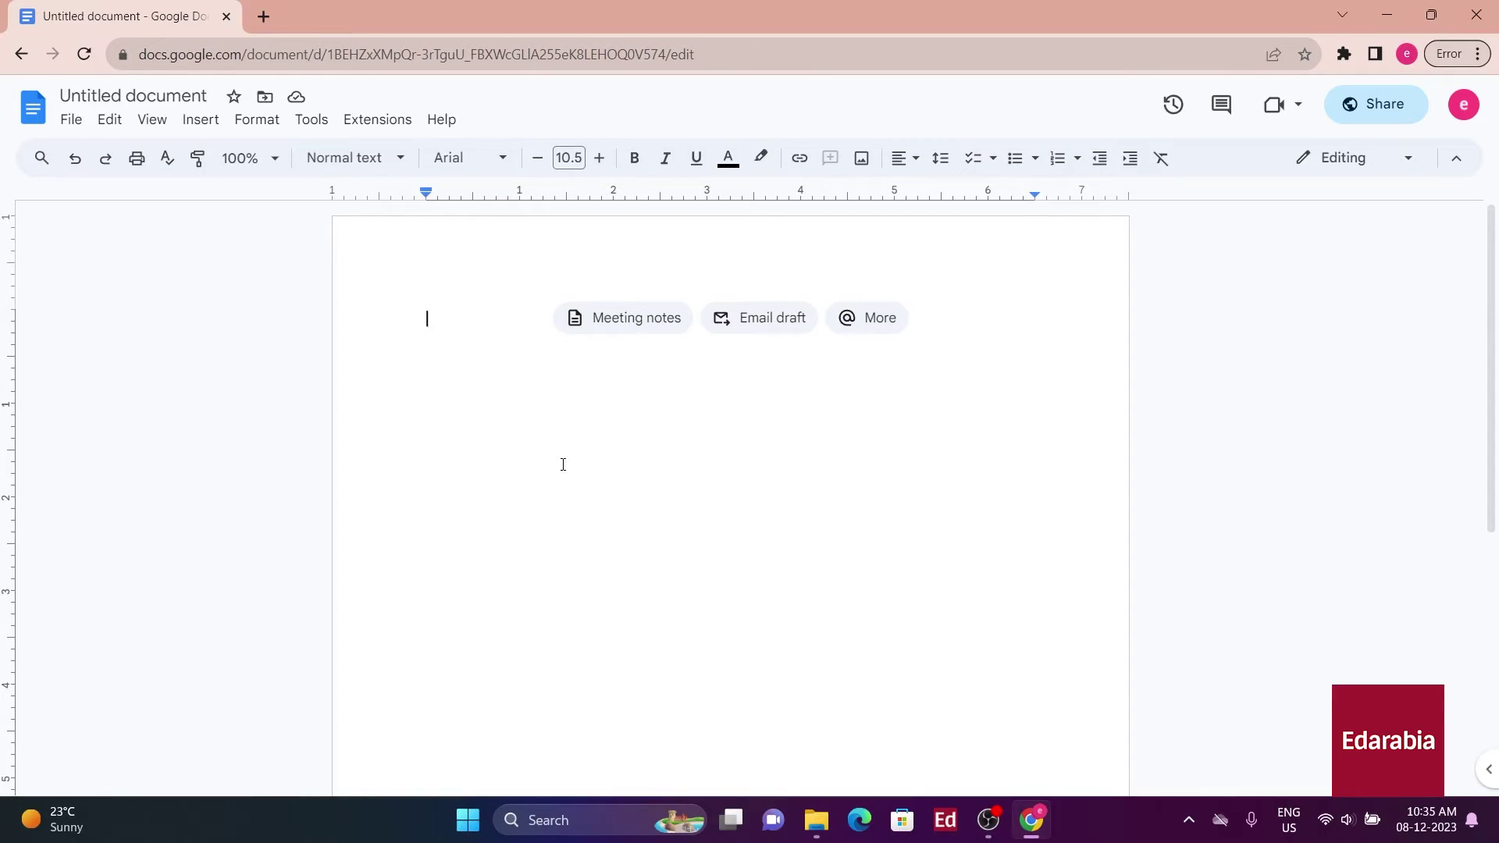
# Add an AI → Artificial Intelligence substitution in Preferences, then type AI to trigger it
pyautogui.click(308, 122)
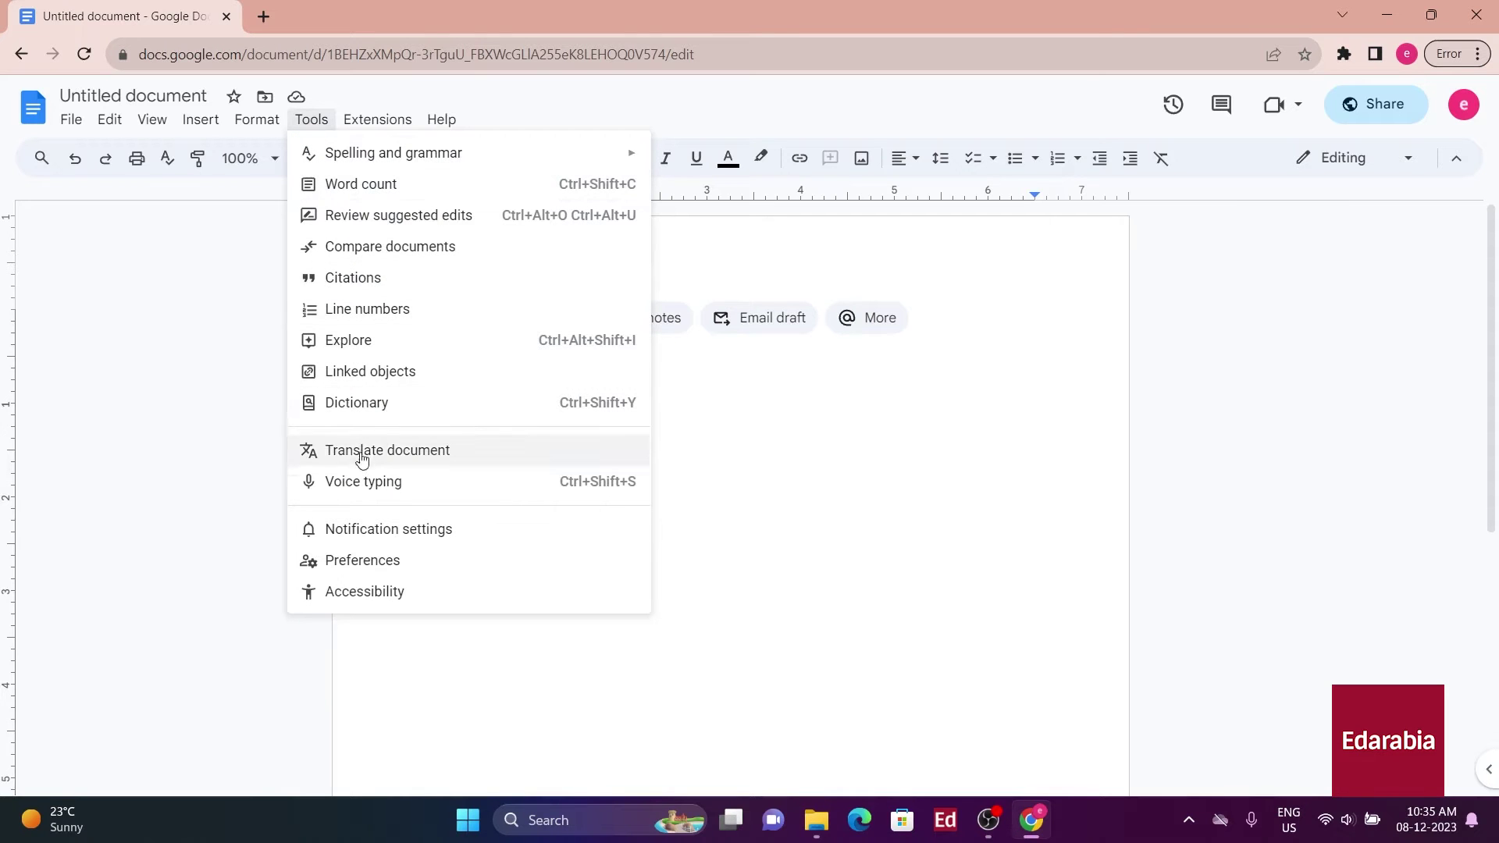
pyautogui.click(441, 574)
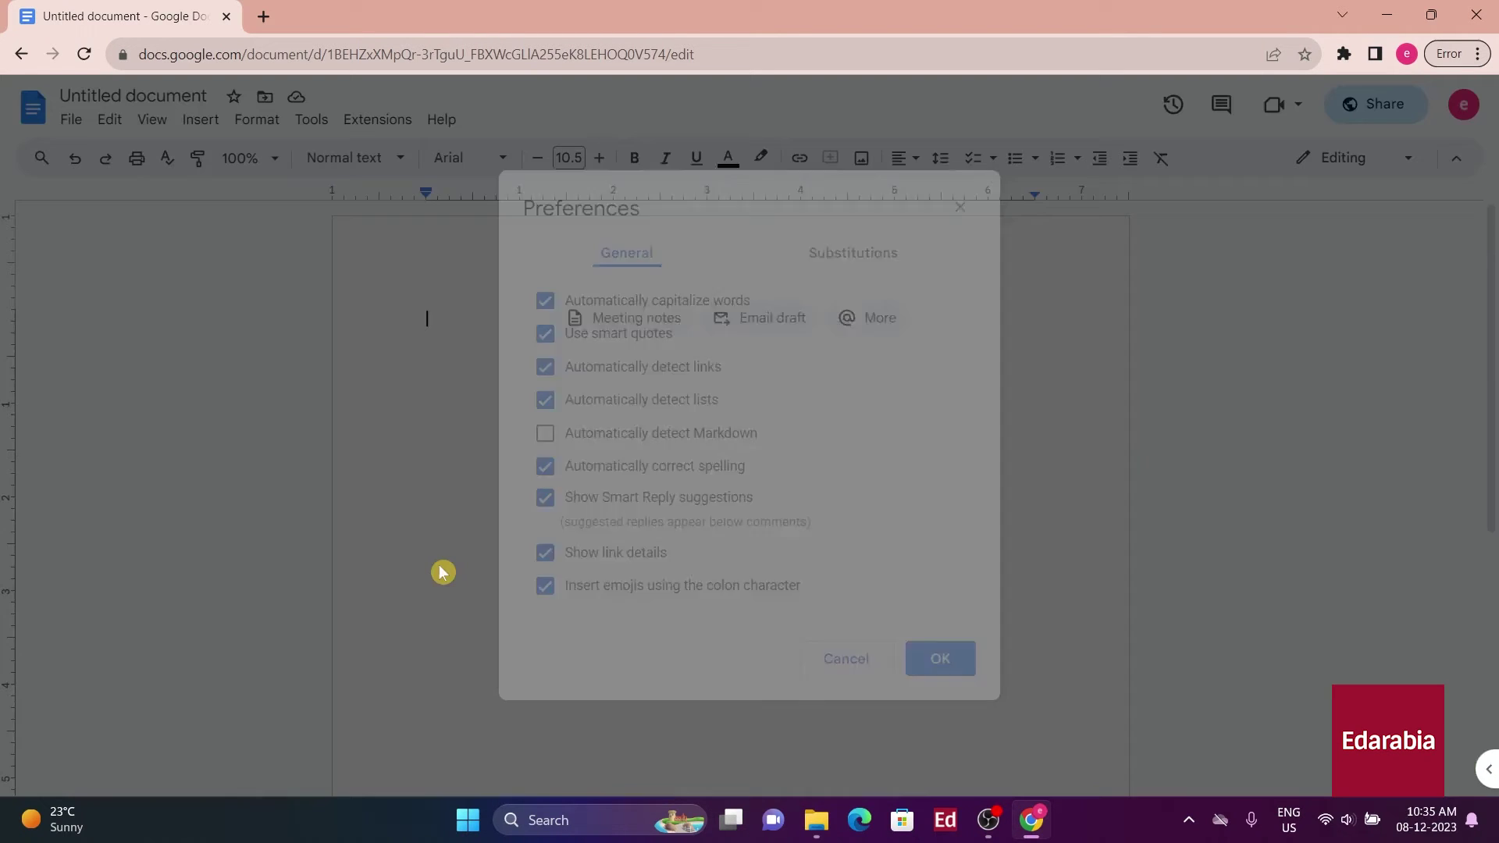
pyautogui.click(848, 257)
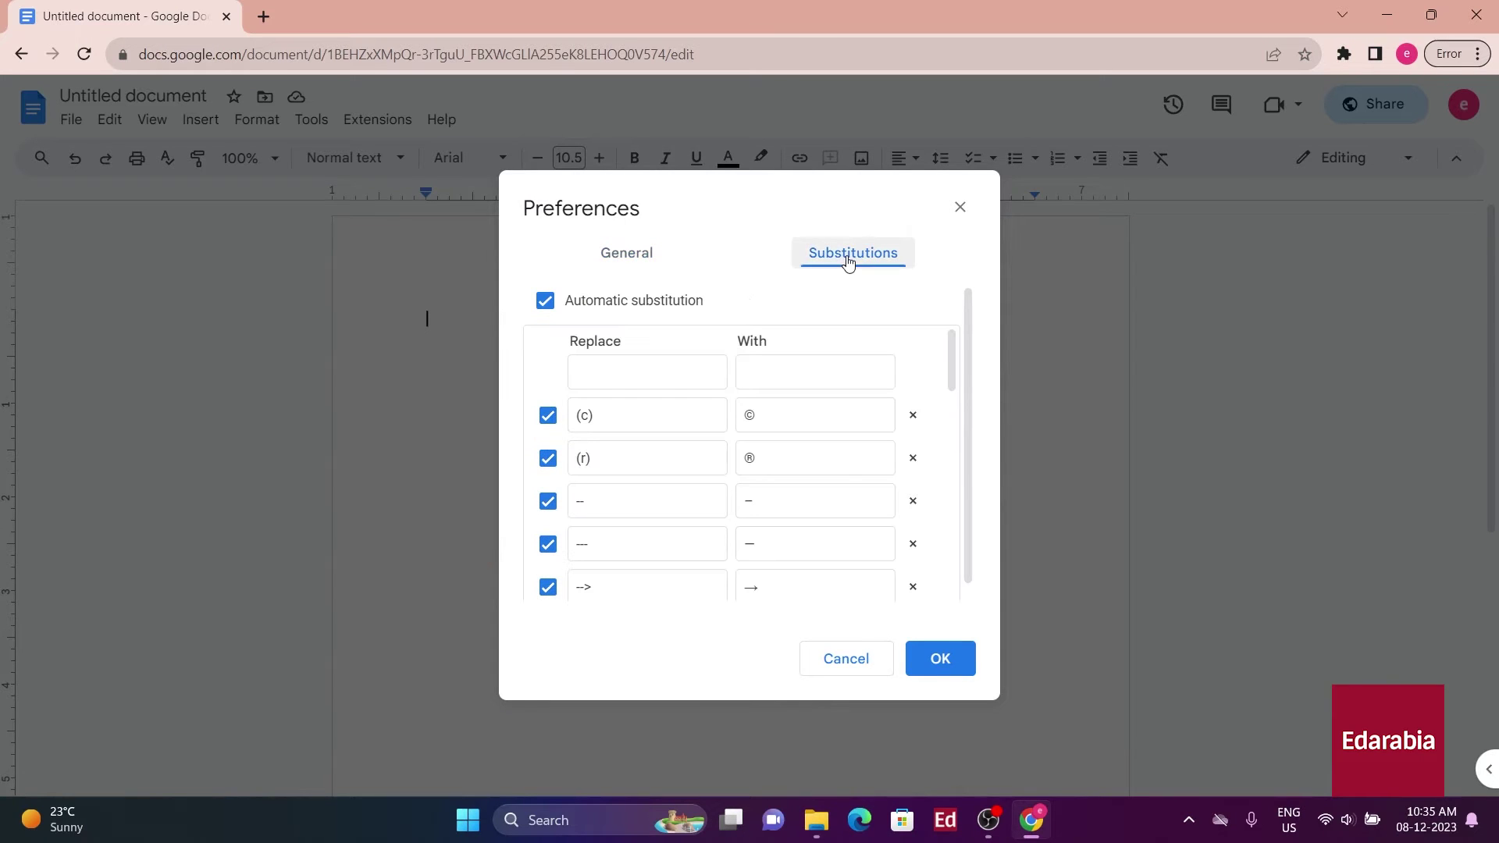
pyautogui.click(640, 378)
pyautogui.write('AI')
pyautogui.click(771, 379)
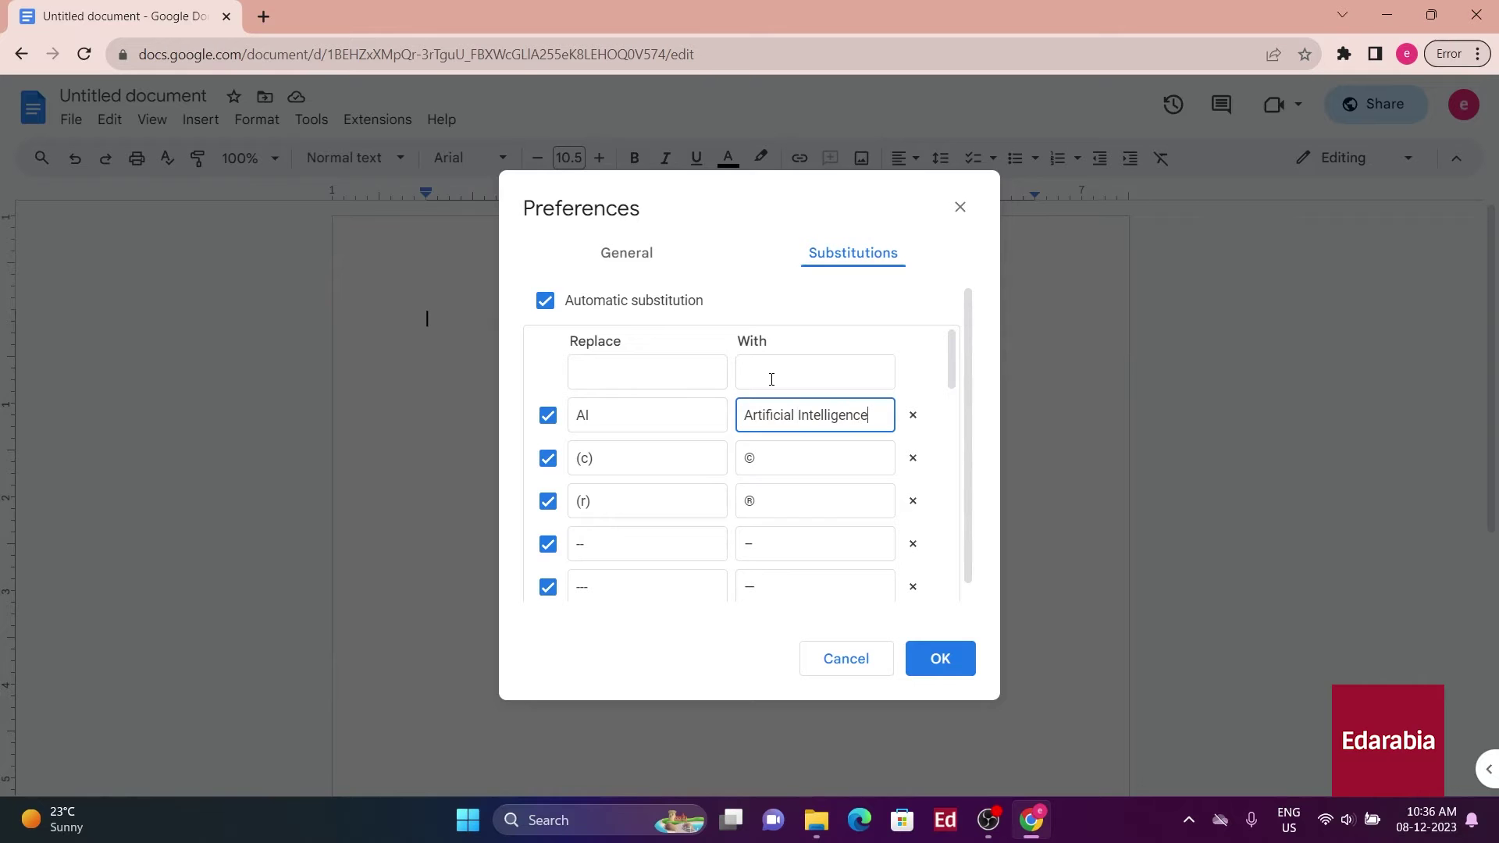
pyautogui.press('Return')
pyautogui.write('AI')
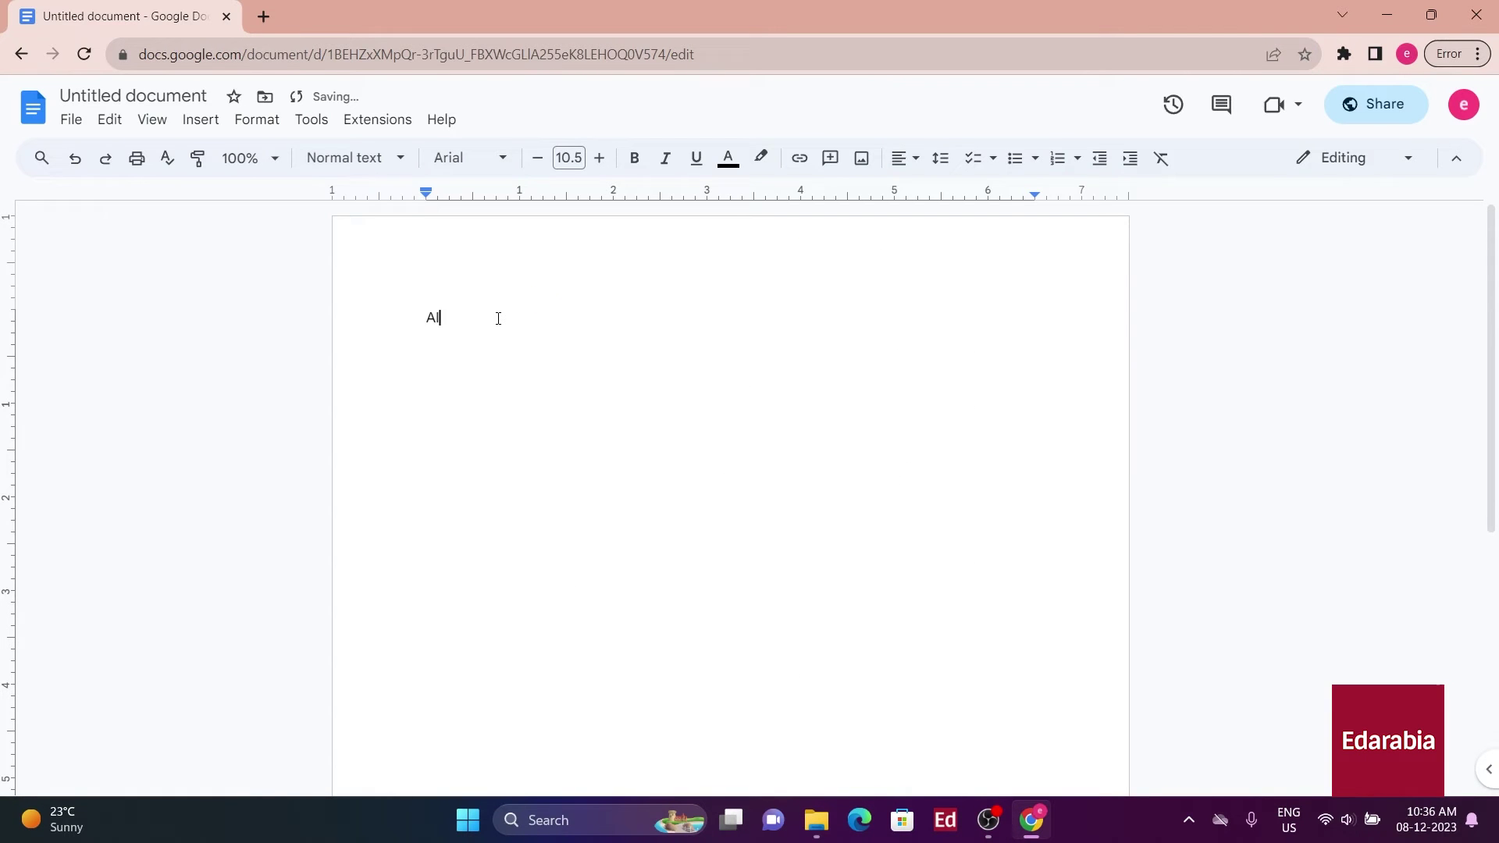
pyautogui.press('Return')
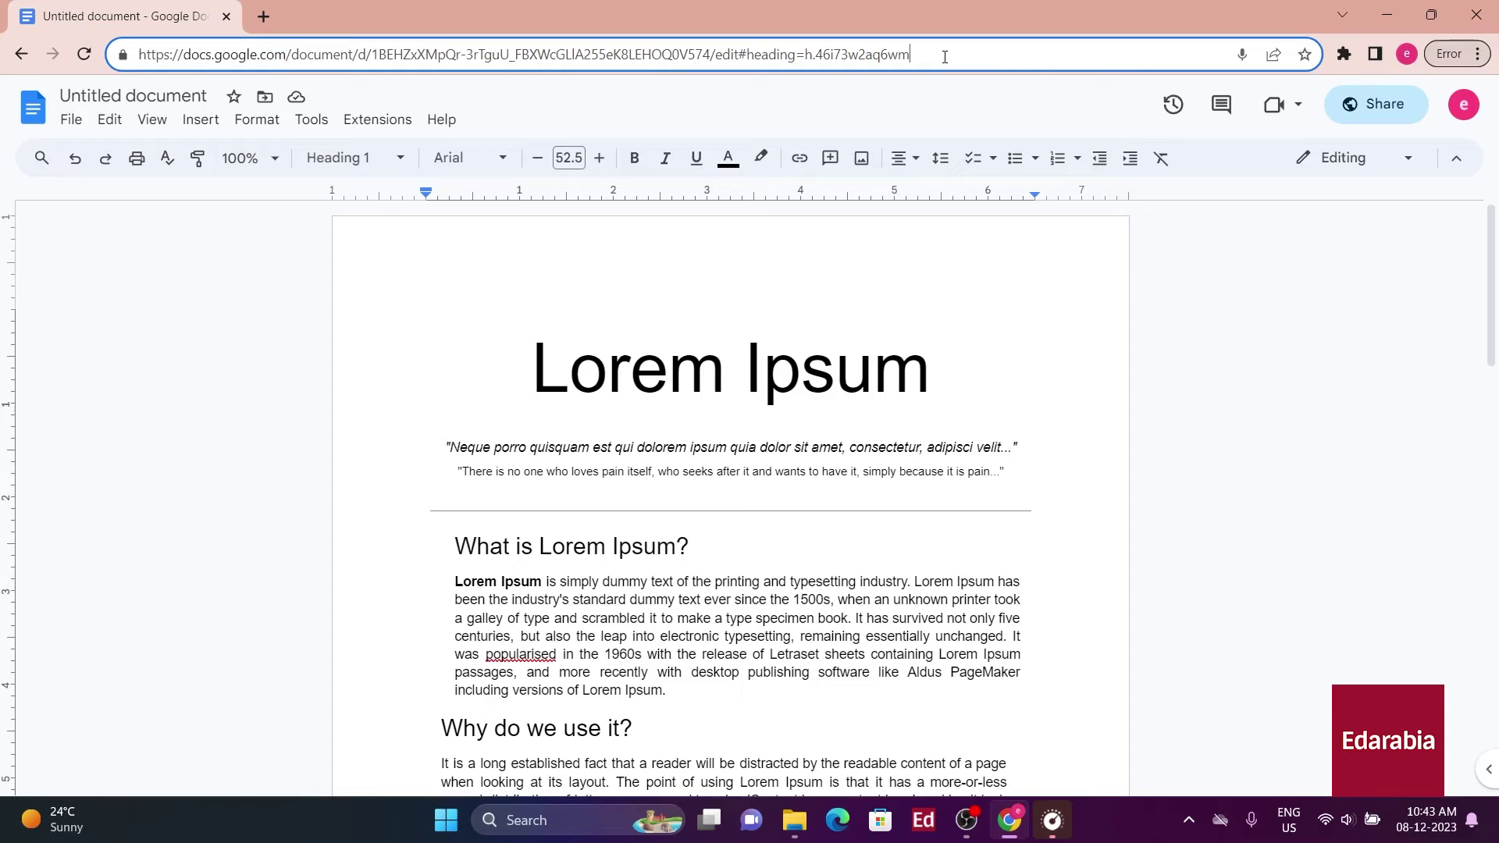
# Replace the URL's edit part with export?format=pdf and select the full address
pyautogui.moveTo(944, 56); pyautogui.dragTo(716, 60)
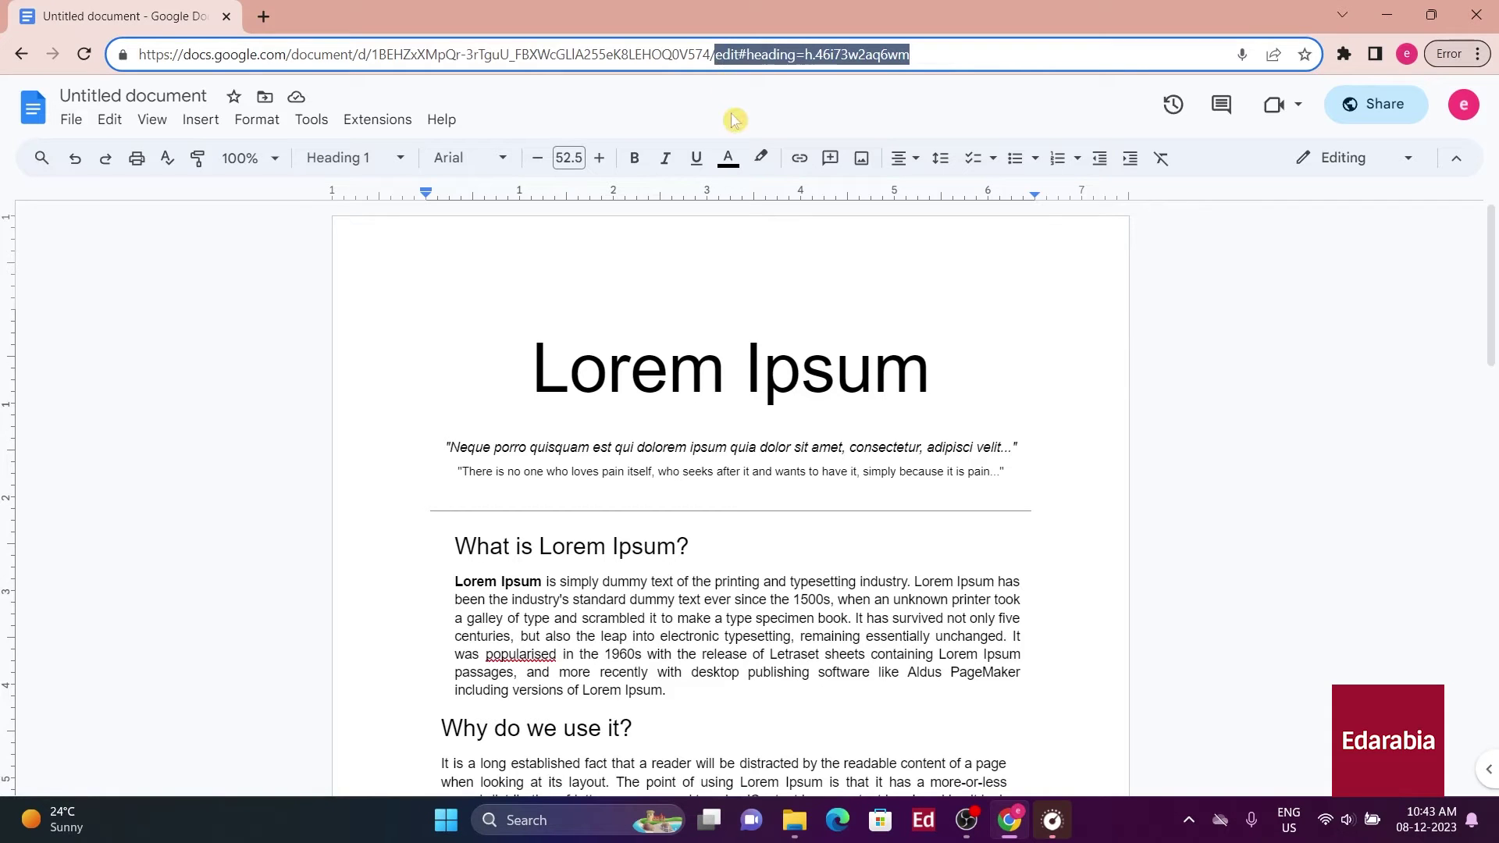
pyautogui.write('export')
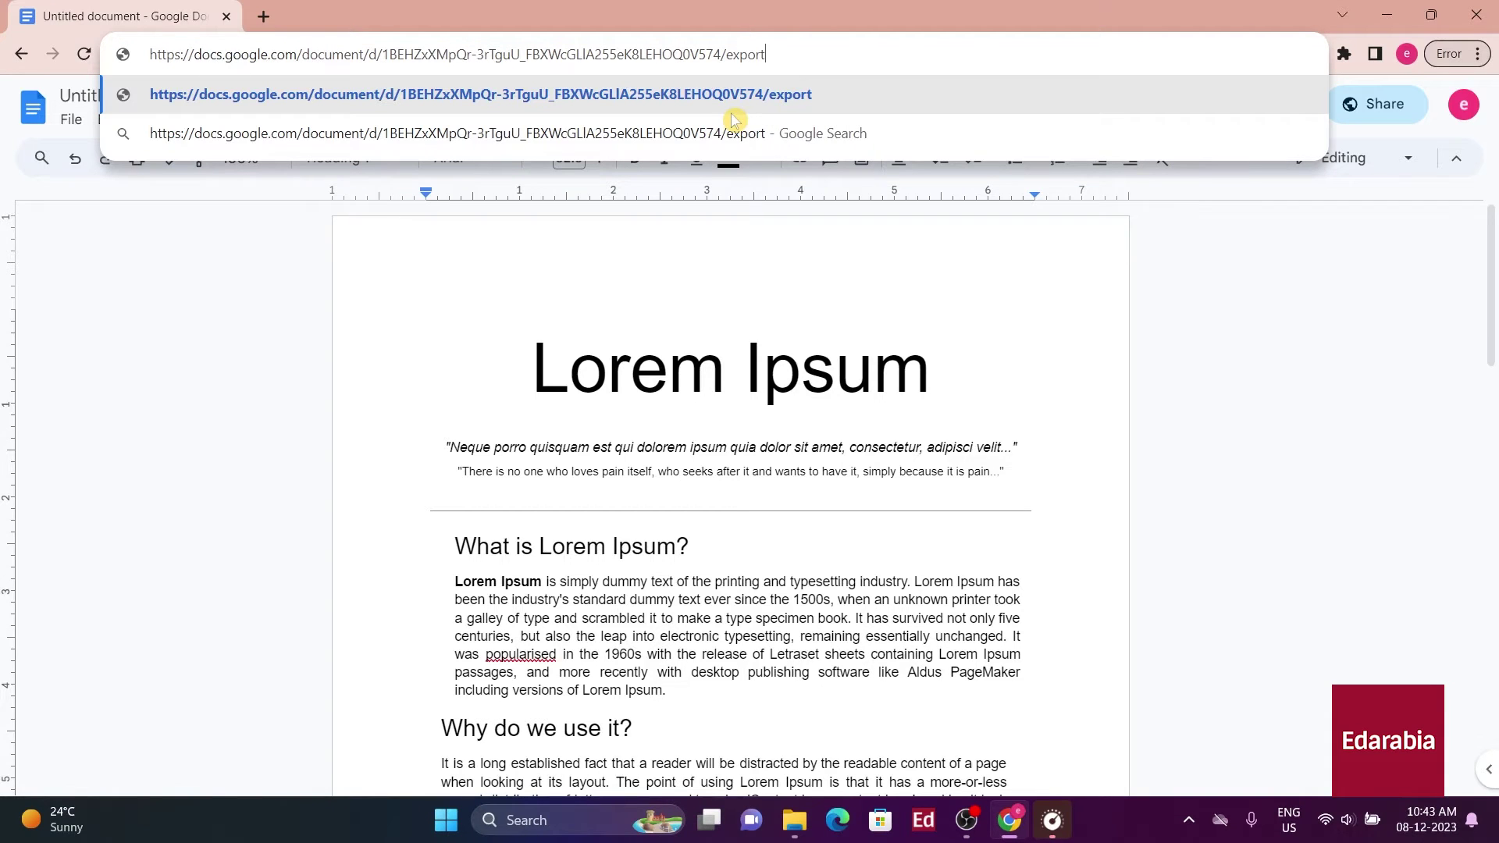
pyautogui.write('?format')
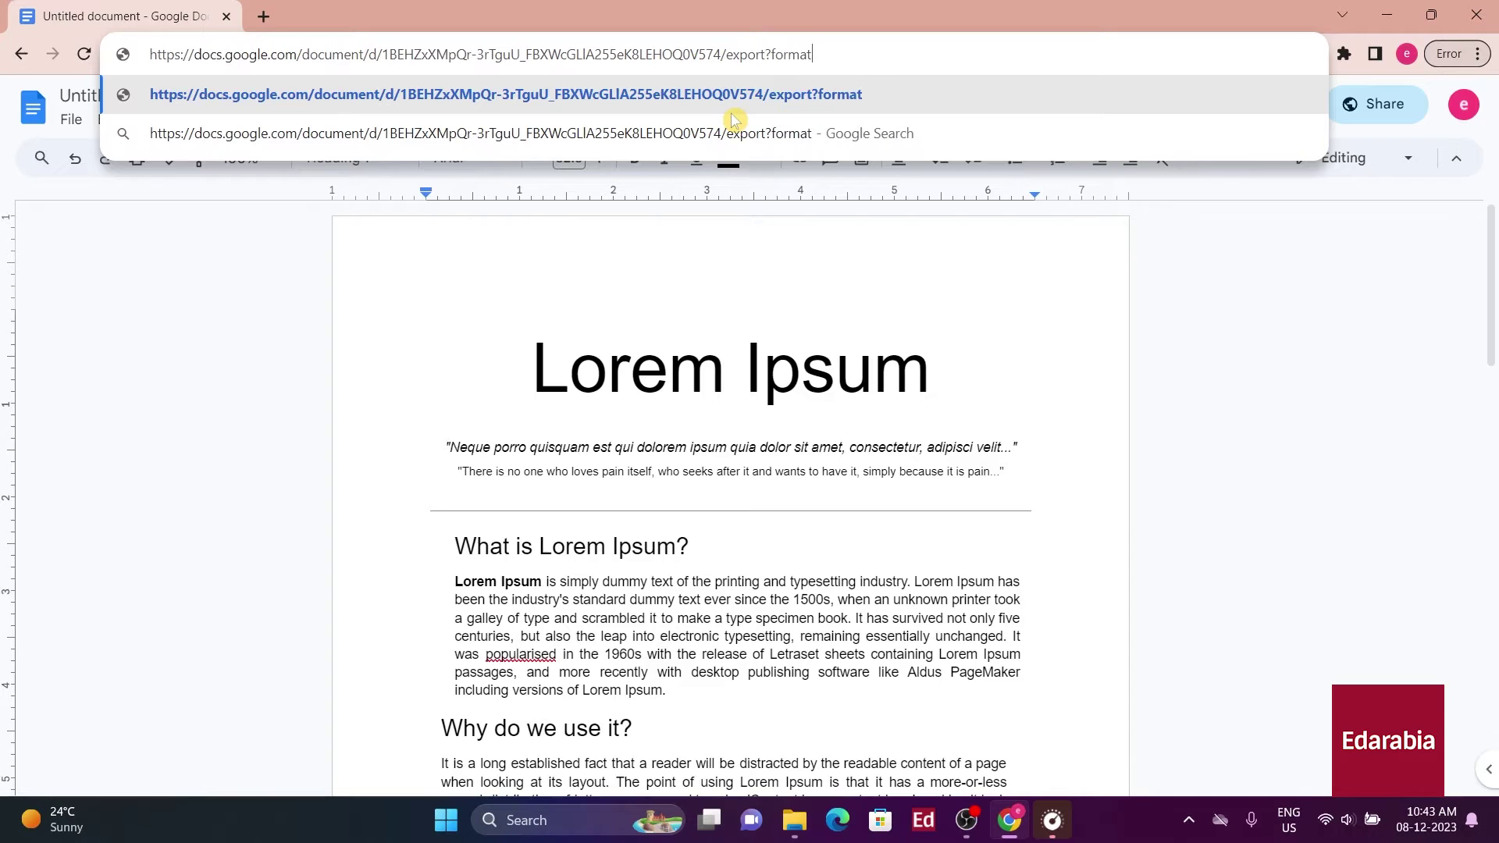
pyautogui.write('=pdf')
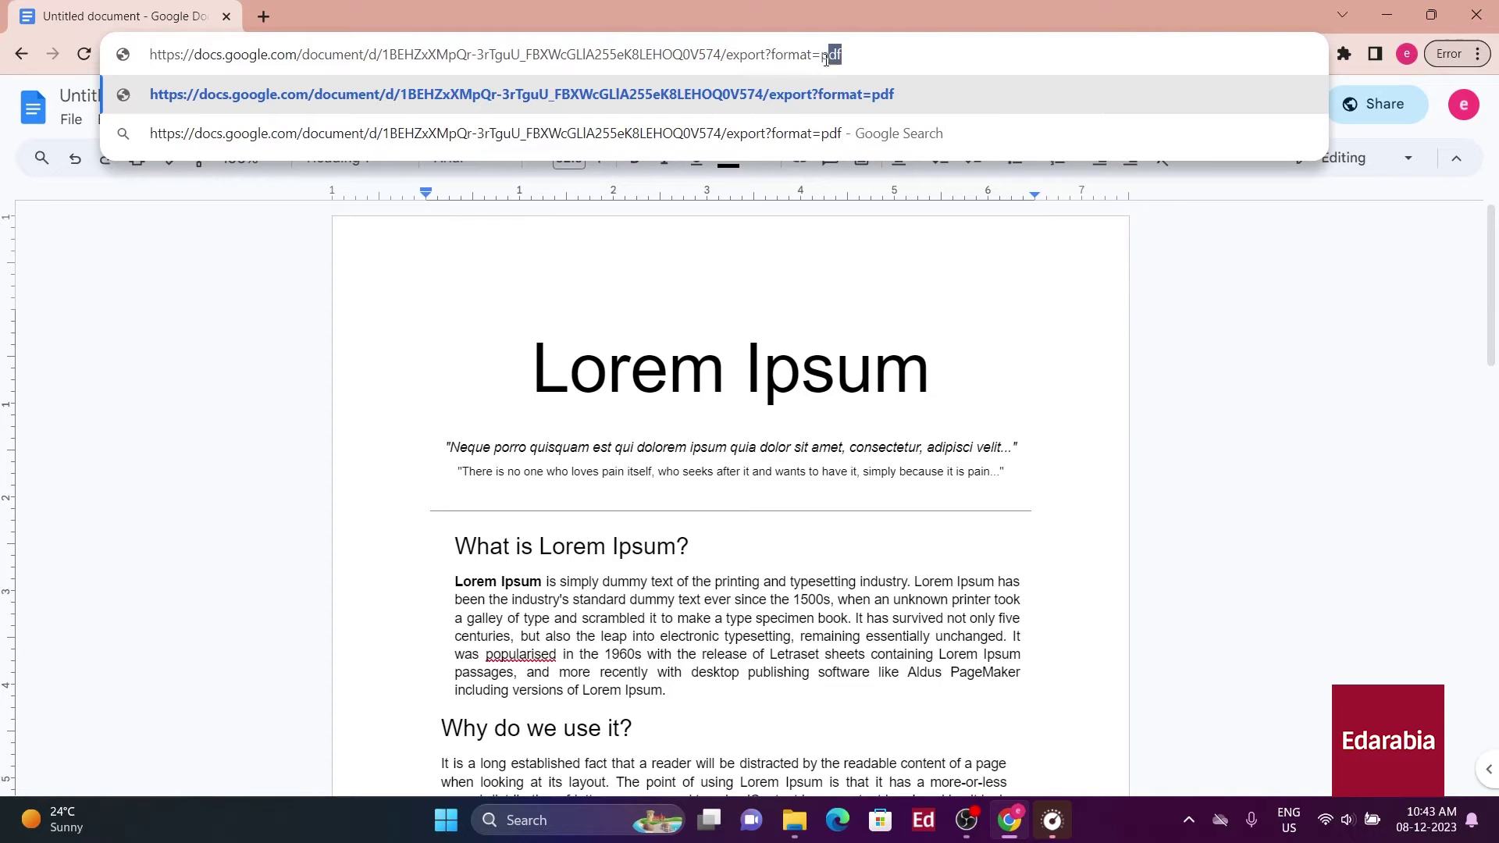
pyautogui.hotkey('ctrl', 'a')
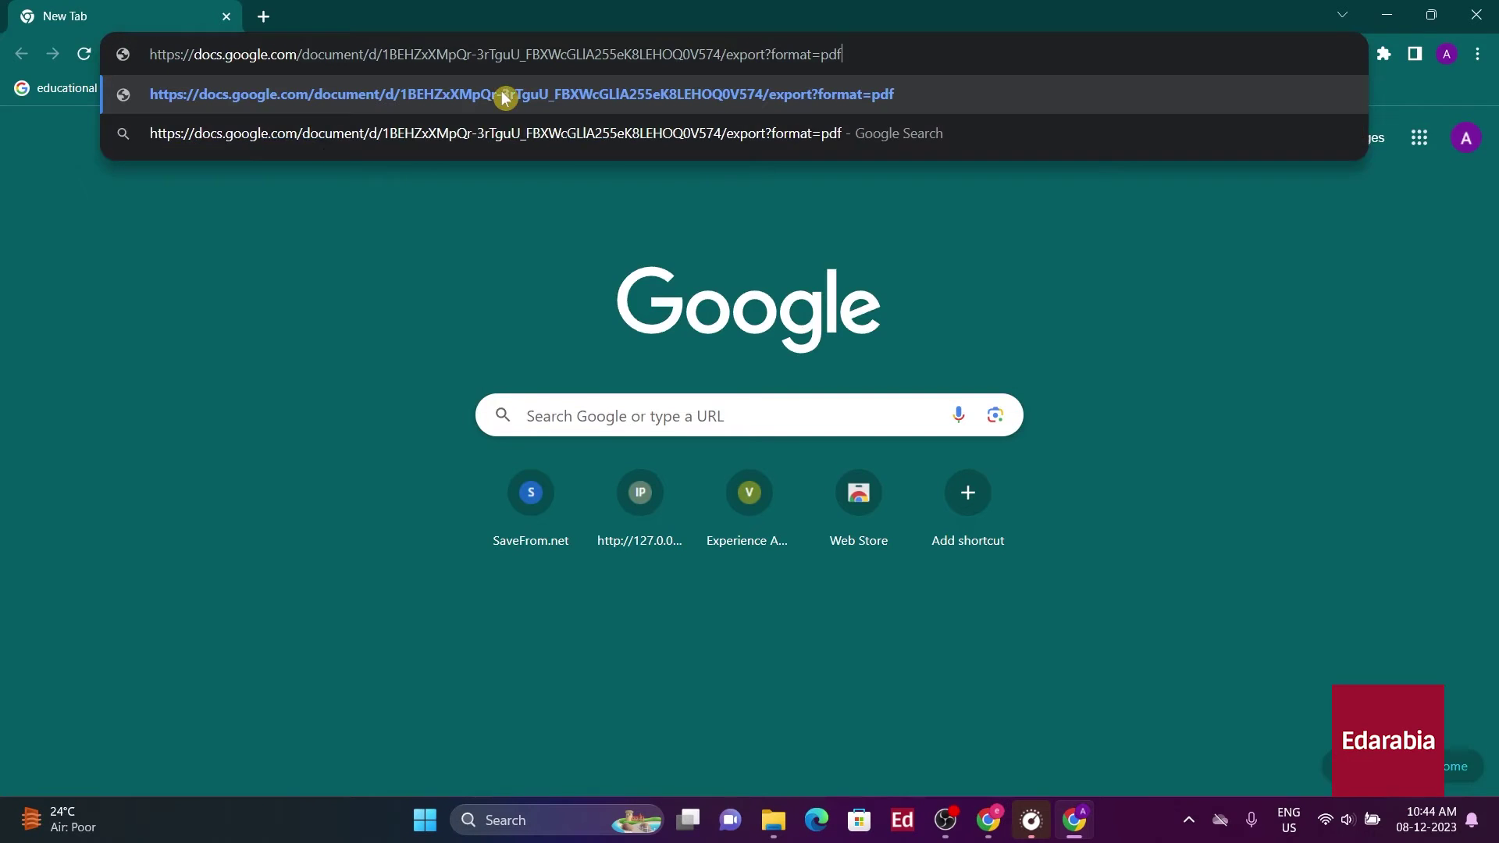
# Load the export link to download the PDF, then scroll through the opened file
pyautogui.click(503, 95)
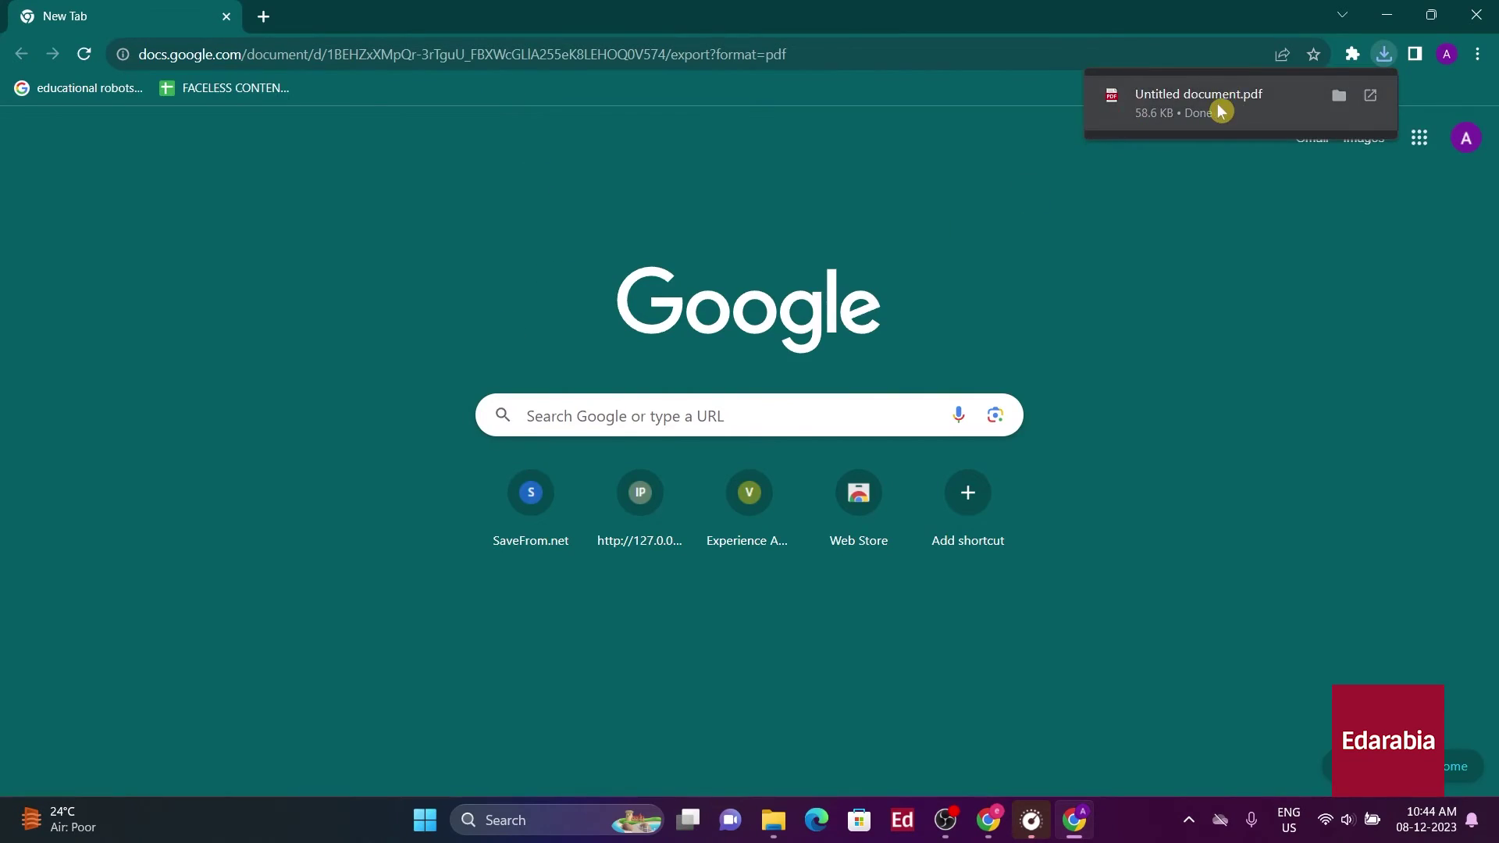
pyautogui.click(1218, 105)
pyautogui.scroll(-15, 710, 335)
pyautogui.scroll(13, 745, 426)
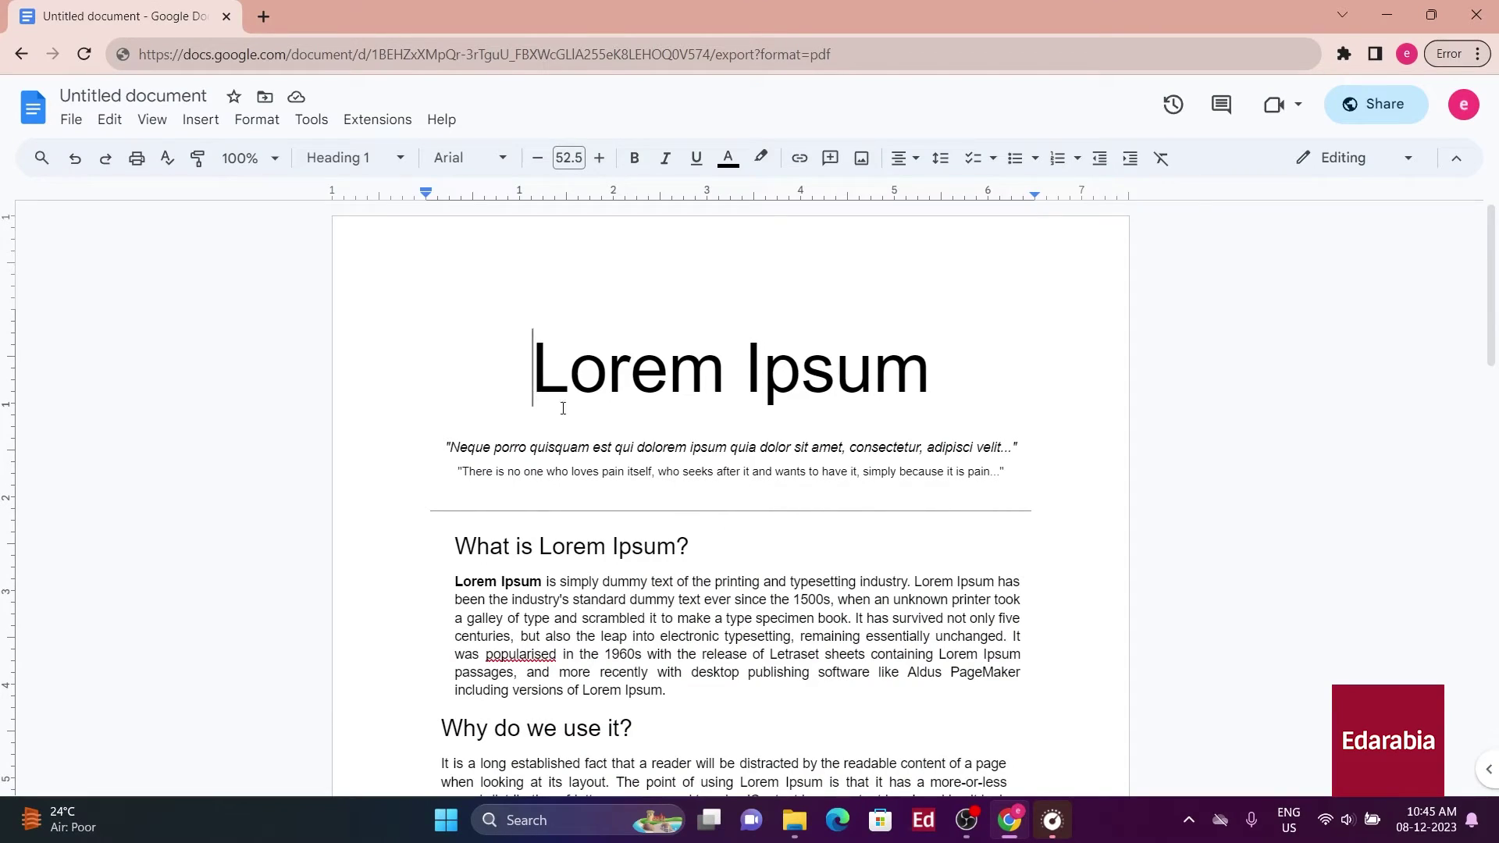
# Check the 559-word count and enable the live word count display while typing
pyautogui.click(304, 125)
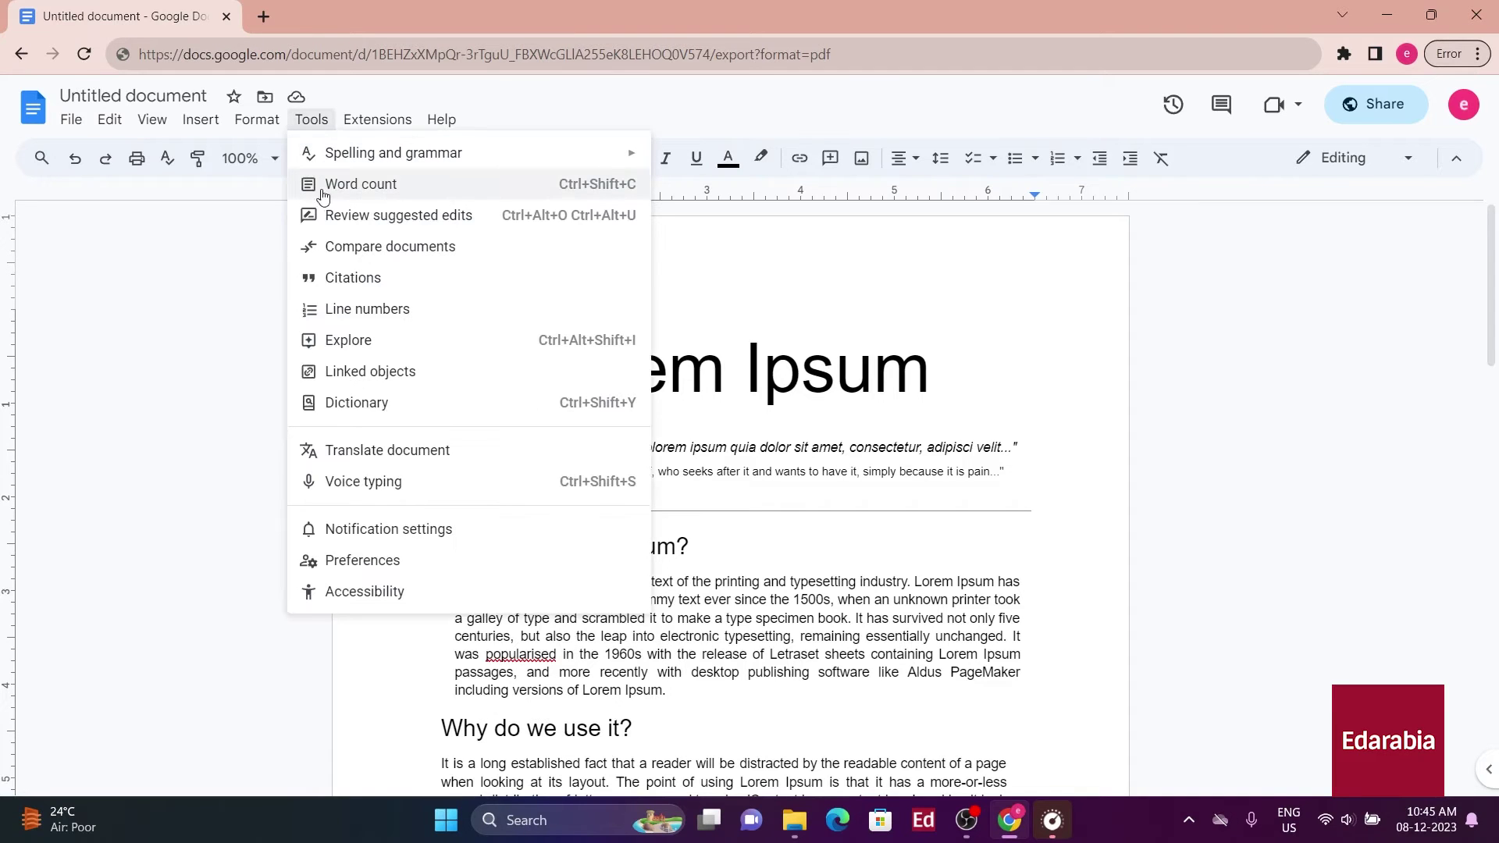
pyautogui.click(412, 187)
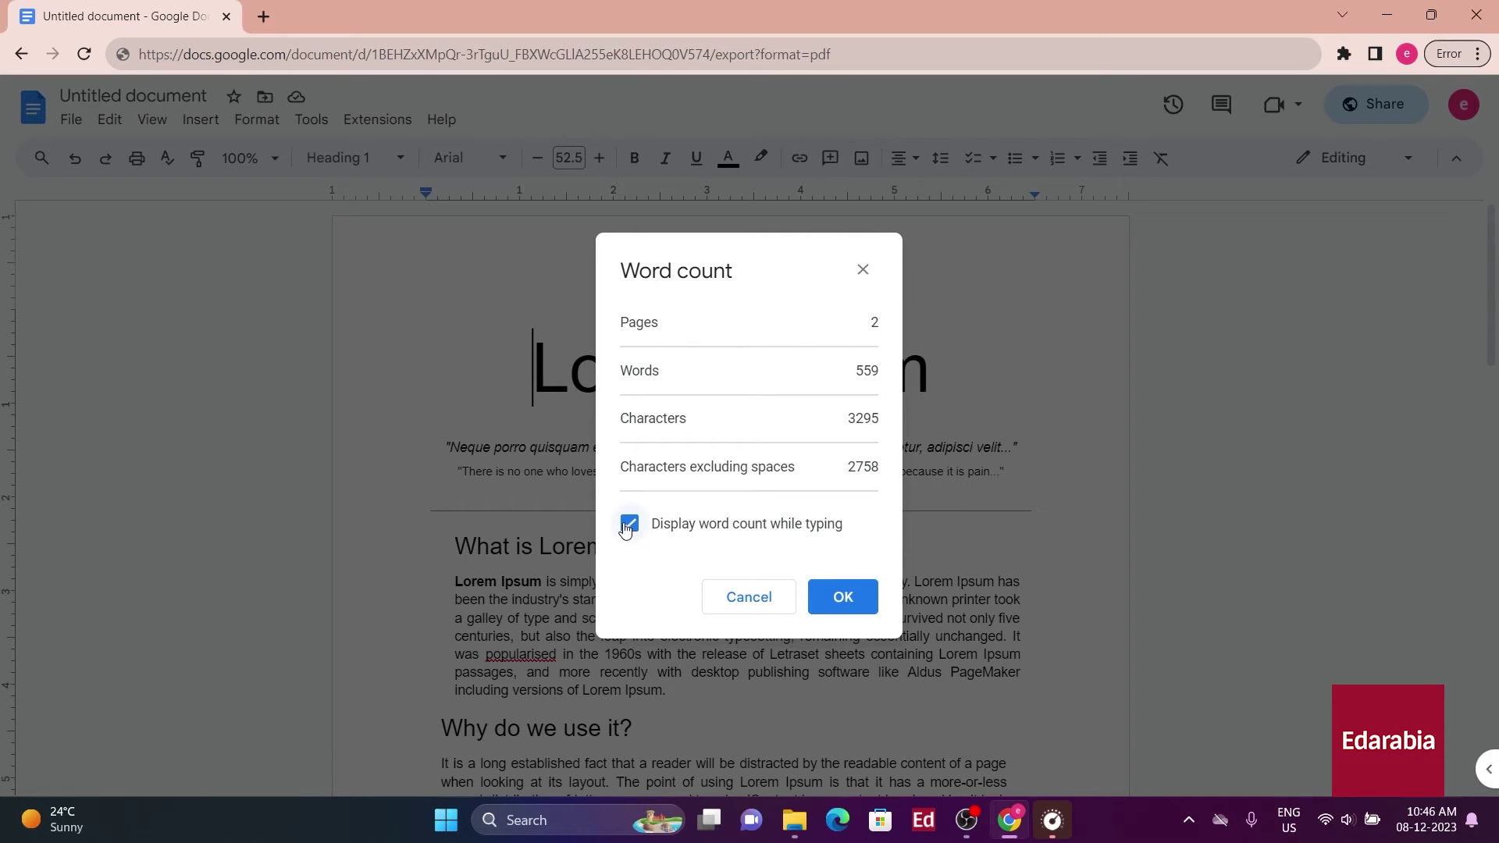
pyautogui.click(836, 596)
pyautogui.scroll(-20, 781, 593)
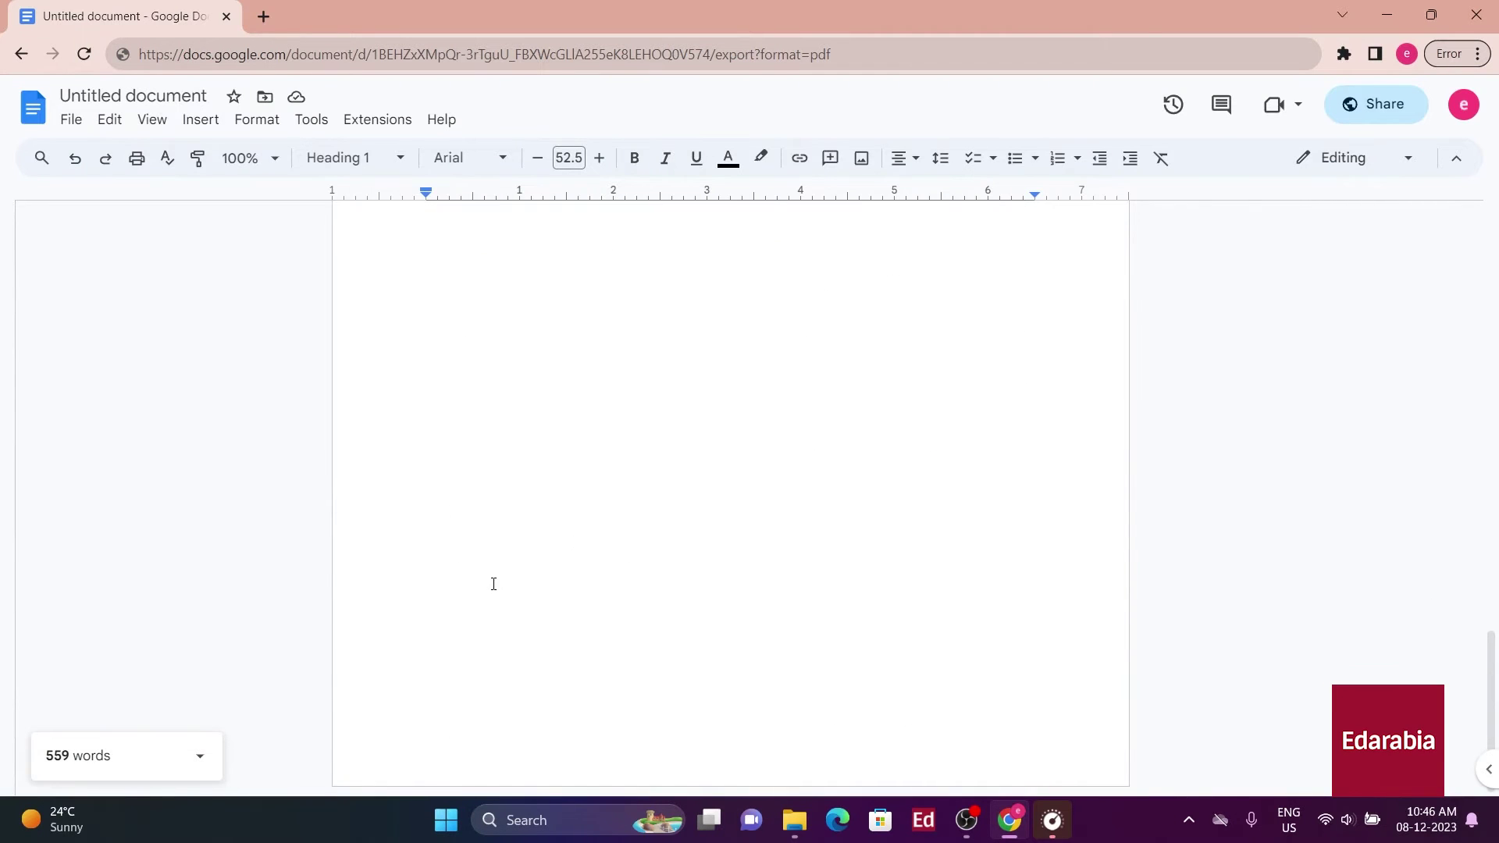
pyautogui.scroll(10, 493, 584)
pyautogui.scroll(-5, 546, 609)
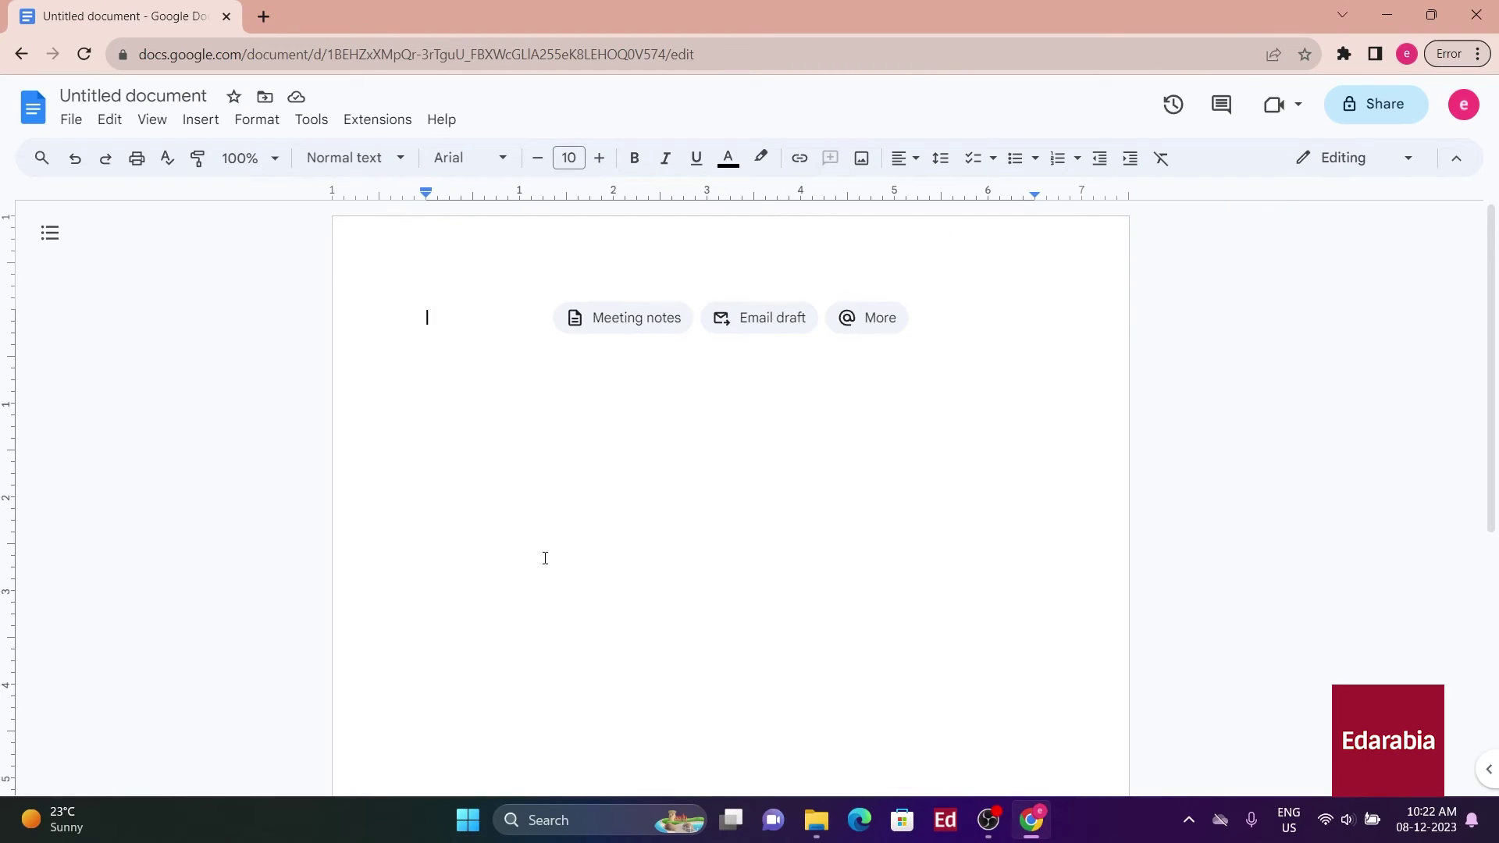
# Browse the Insert menu options, then close them
pyautogui.click(209, 133)
pyautogui.press('Escape')
pyautogui.click(200, 120)
pyautogui.click(201, 119)
# Type @ and insert a date chip for December 8, 2023
pyautogui.write('@')
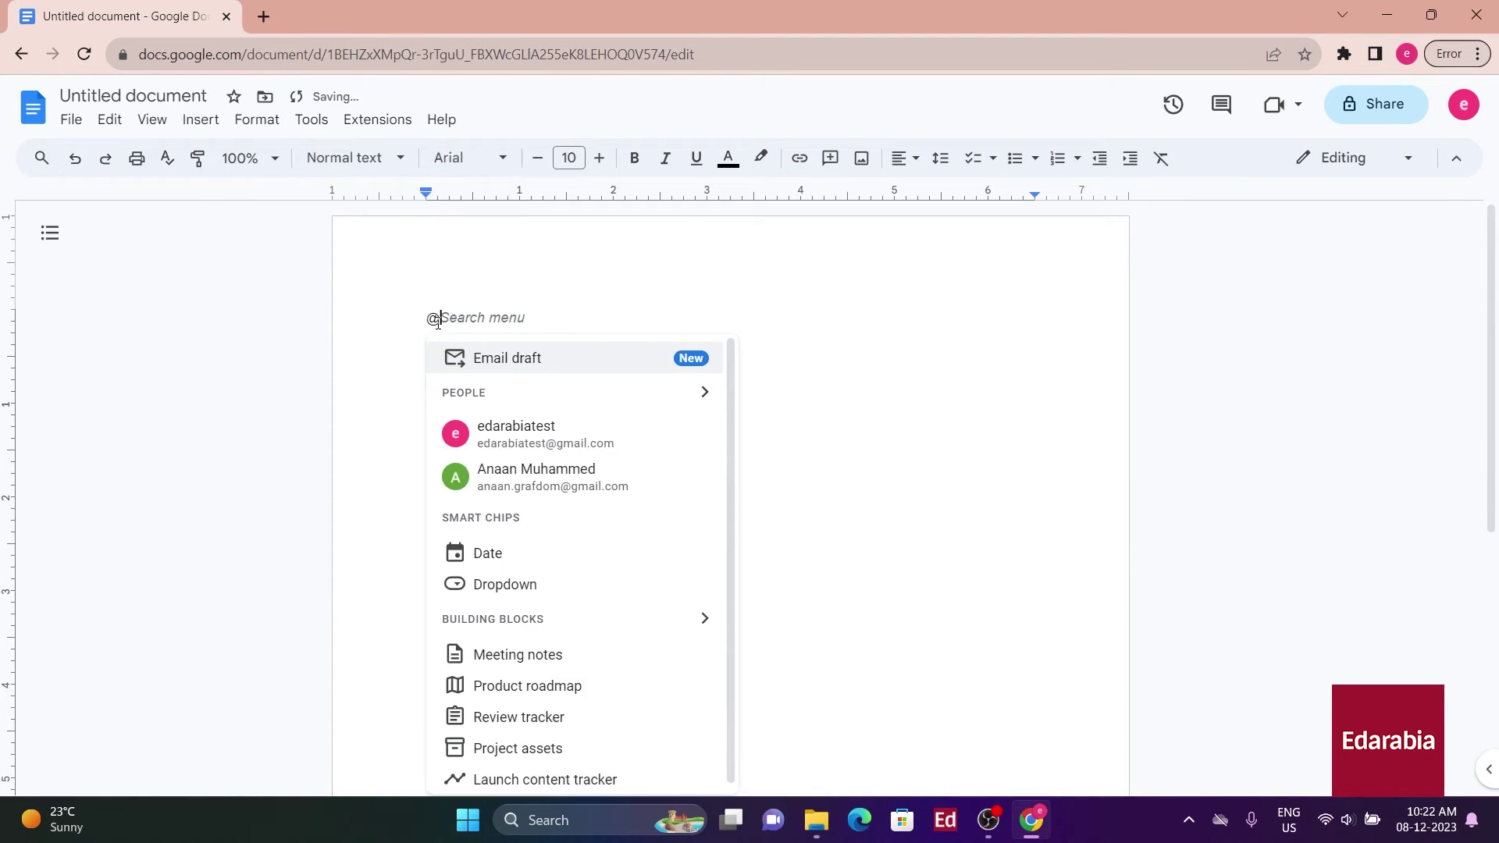
pyautogui.scroll(-5, 546, 508)
pyautogui.scroll(3, 582, 471)
pyautogui.click(530, 450)
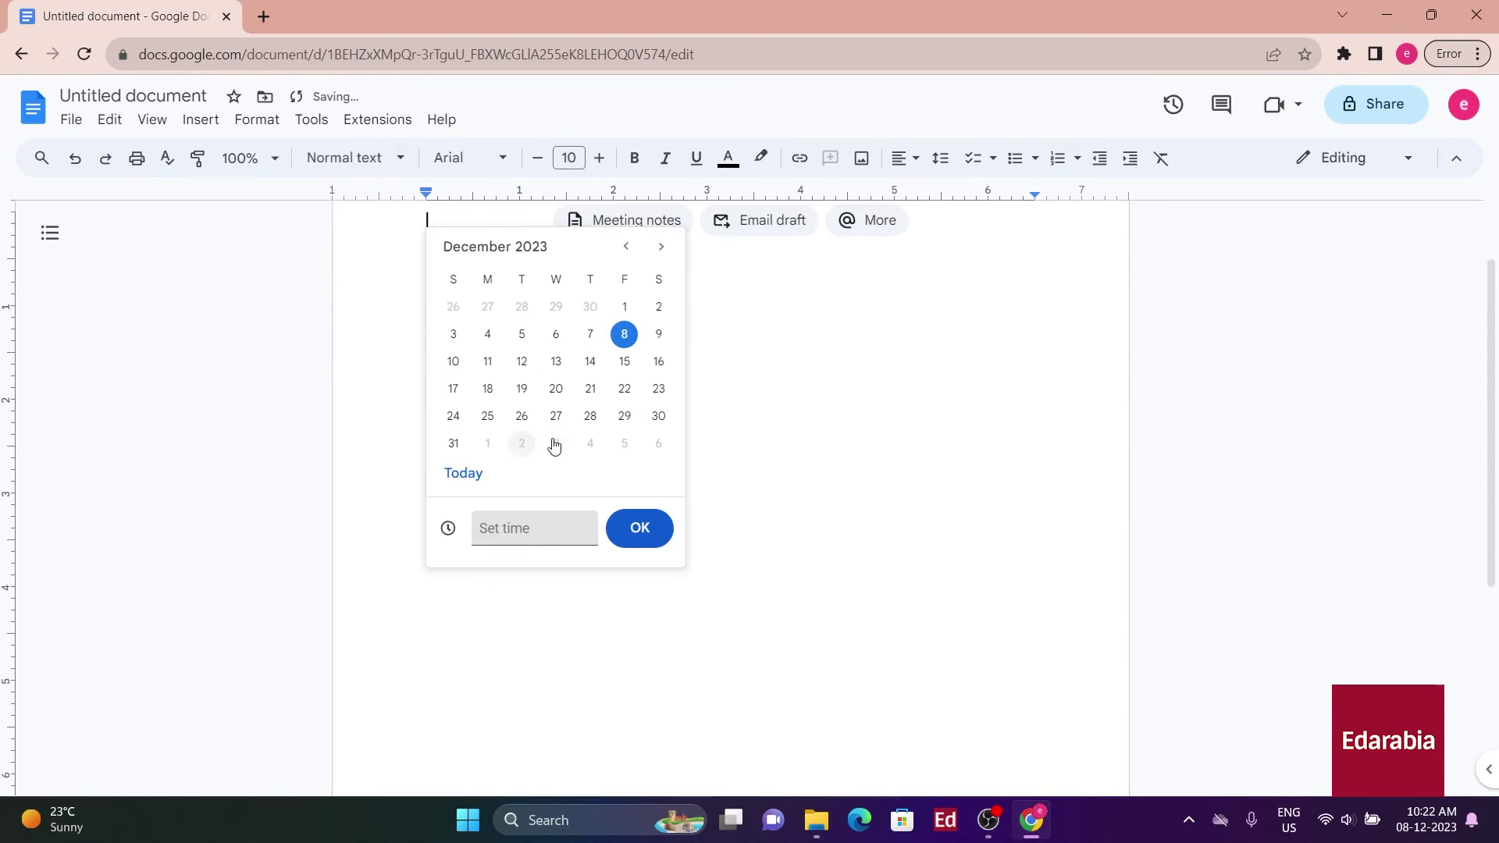
pyautogui.click(623, 335)
# Try the @ meeting notes option, dismissing the empty calendar event search
pyautogui.scroll(2, 606, 408)
pyautogui.write('@')
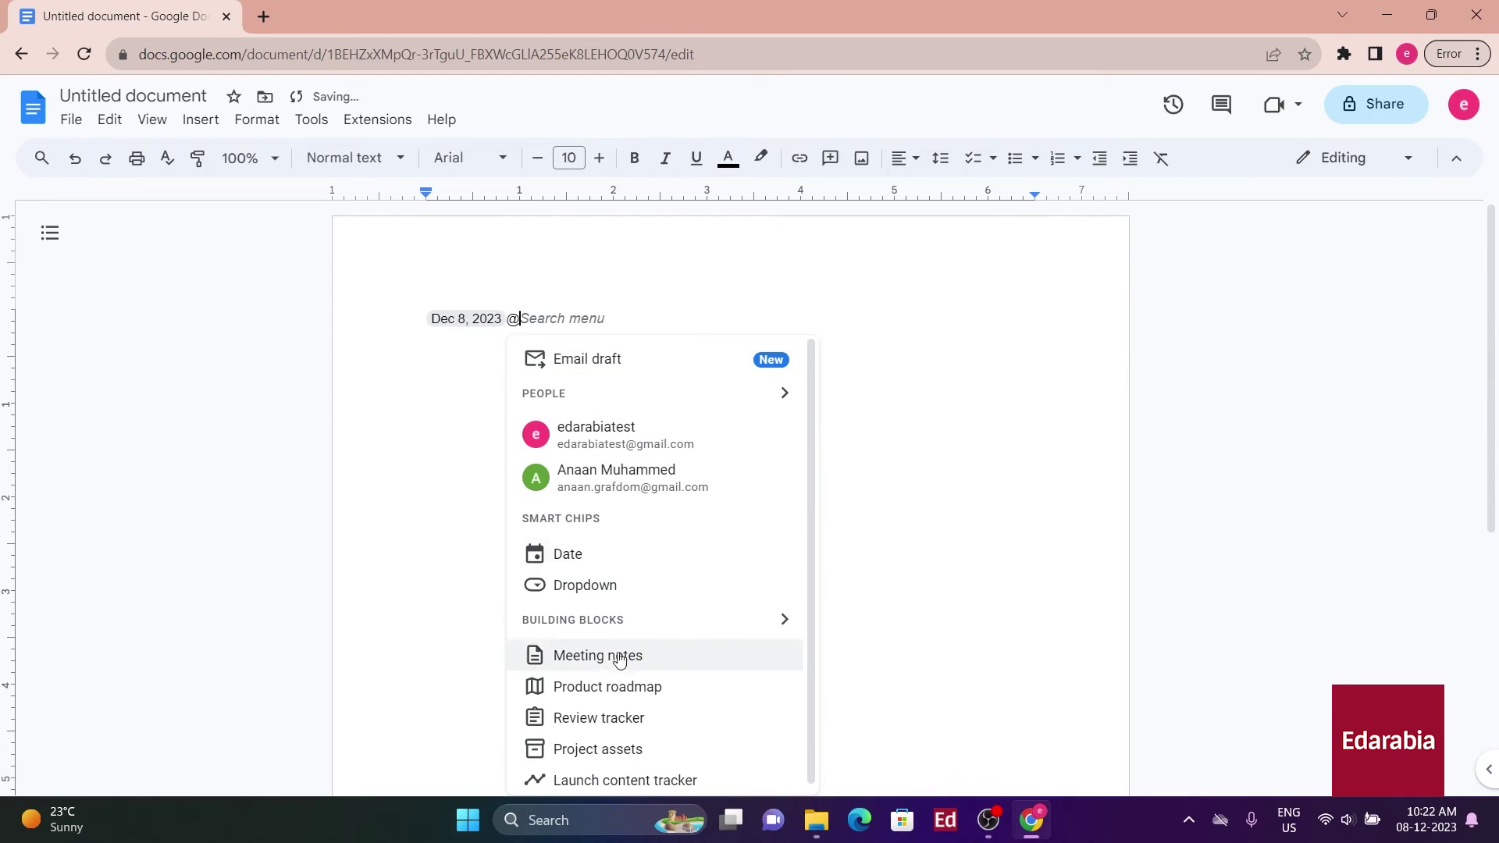
pyautogui.click(592, 539)
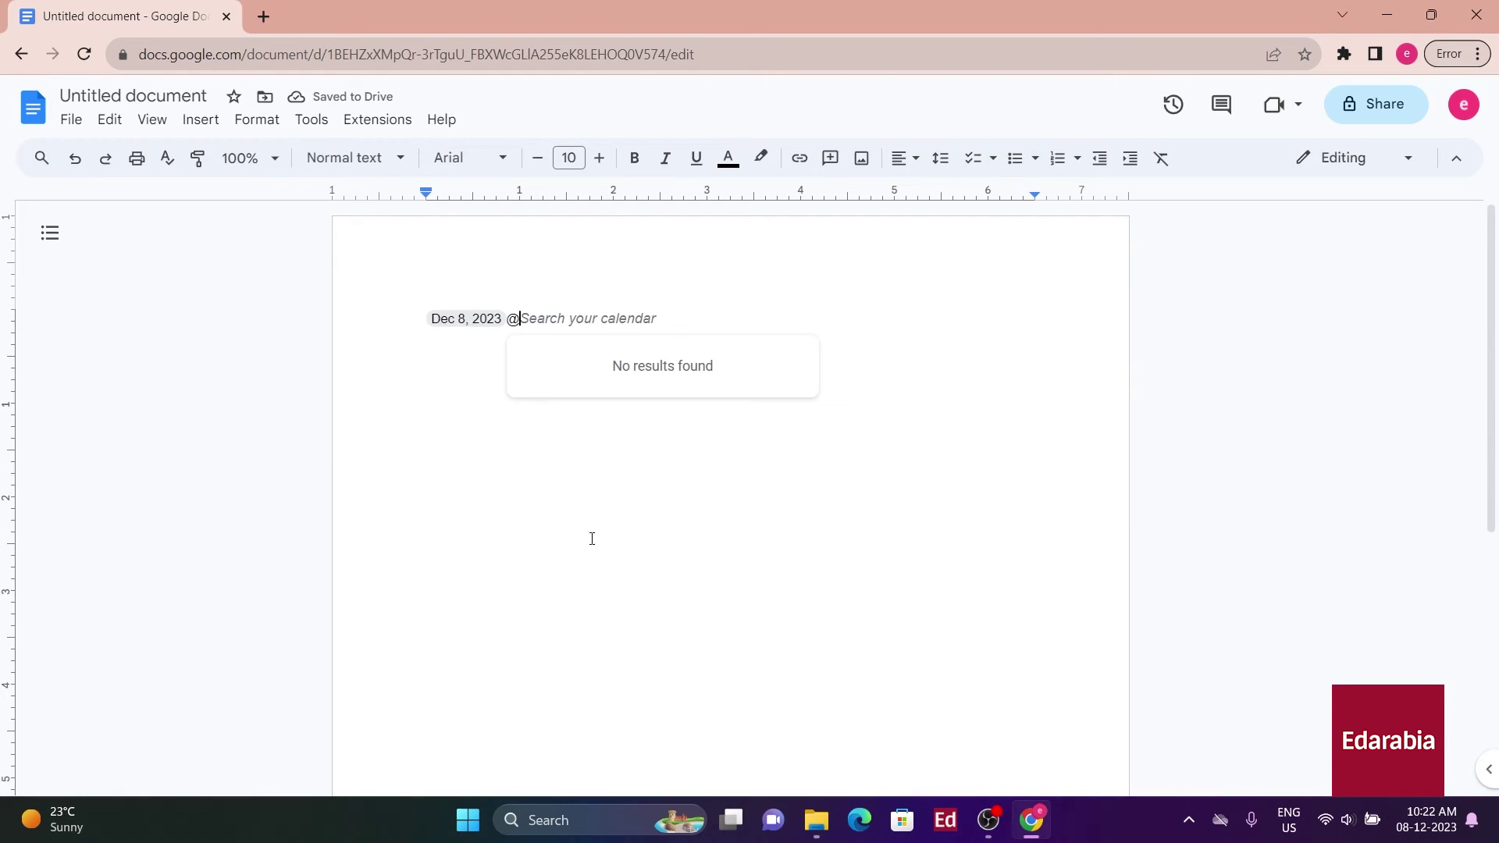
pyautogui.click(621, 368)
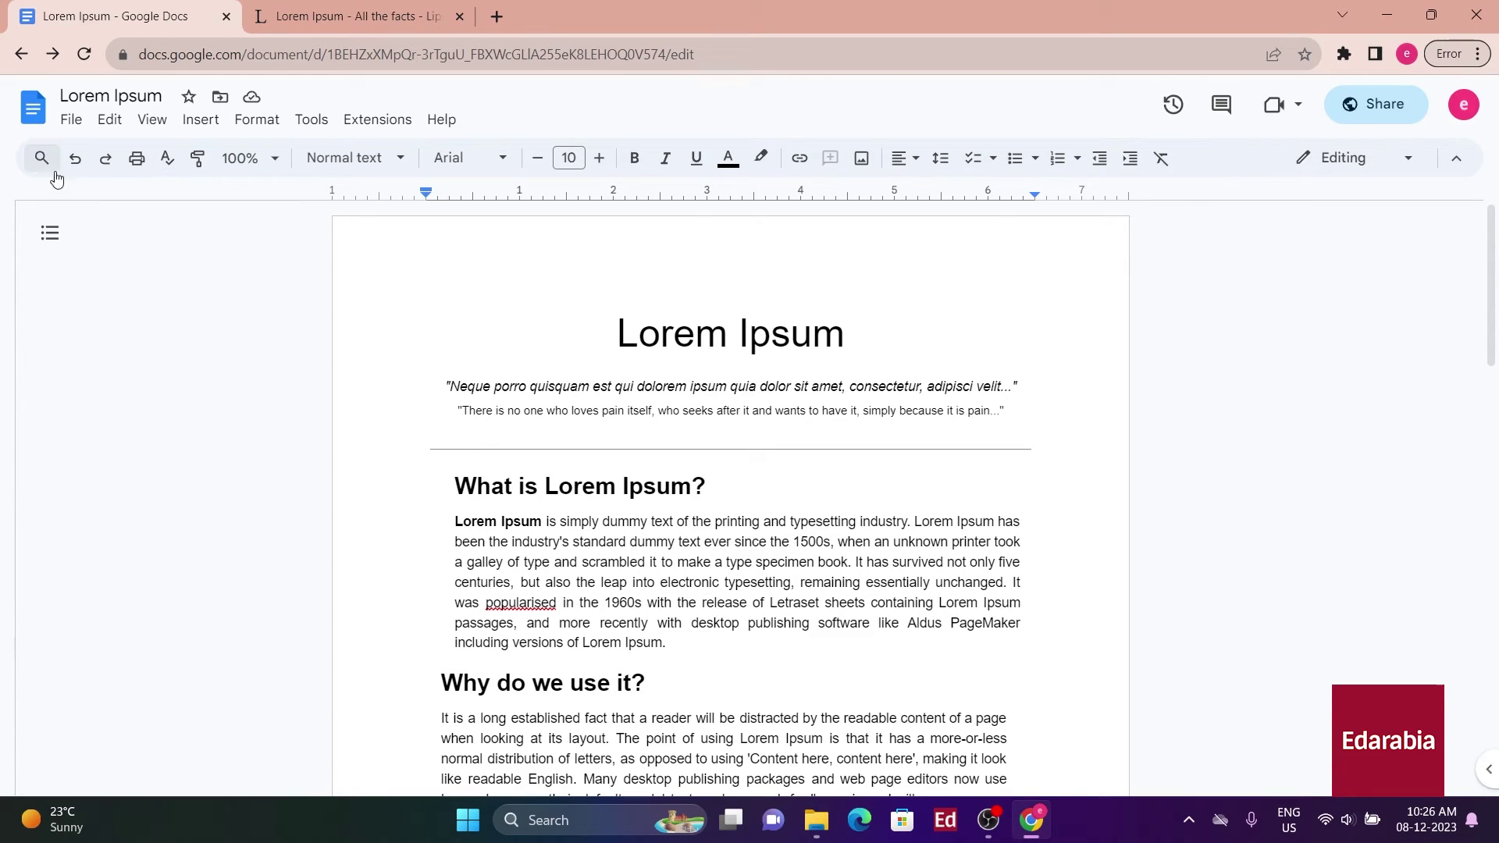
# Open the version history, view the 10:11 AM version and start restoring it
pyautogui.click(73, 121)
pyautogui.moveTo(345, 526)
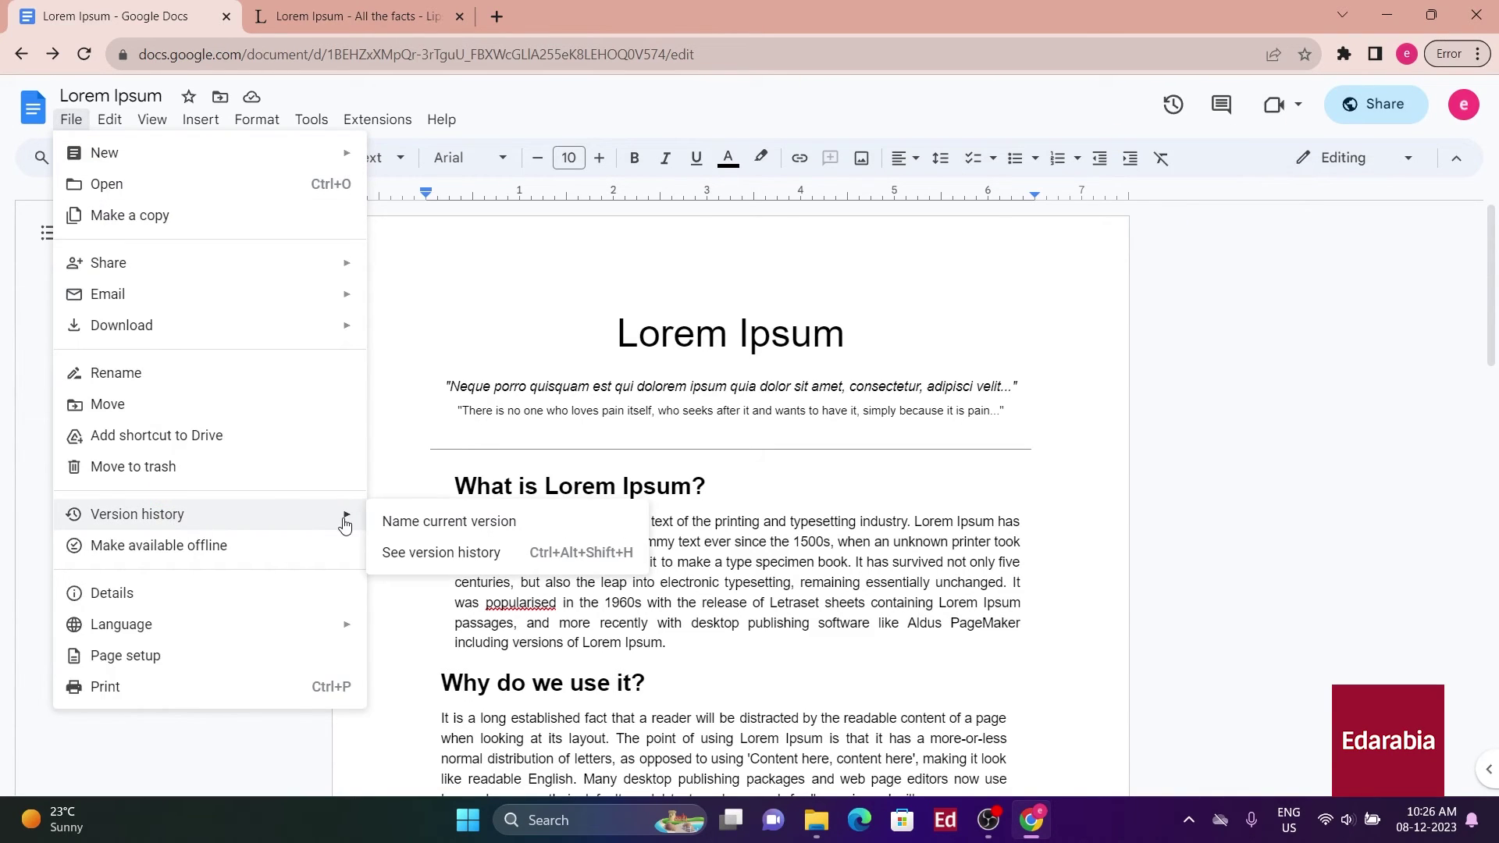
pyautogui.click(442, 554)
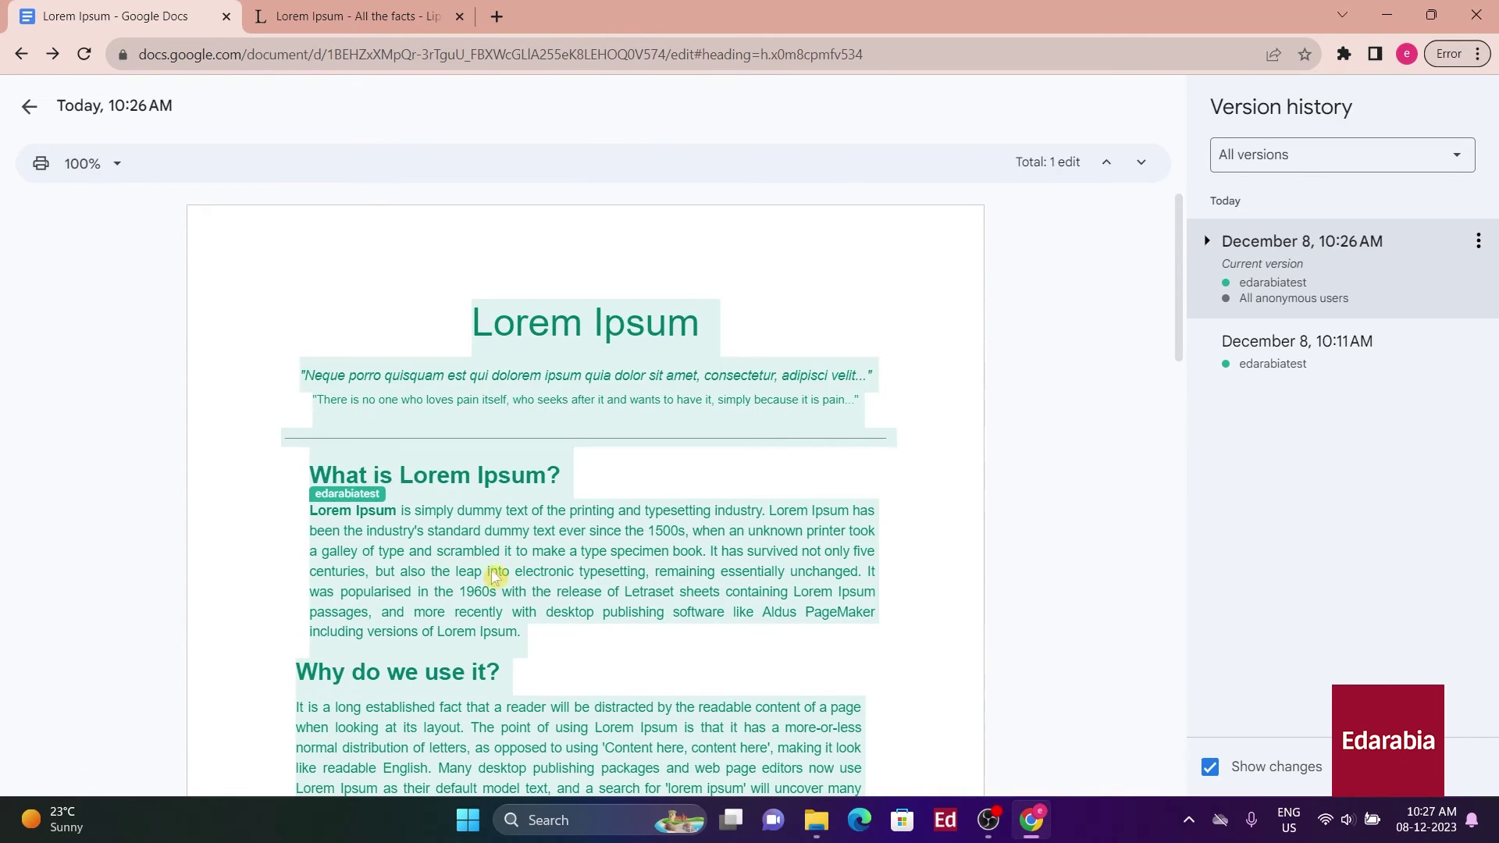
pyautogui.click(1284, 357)
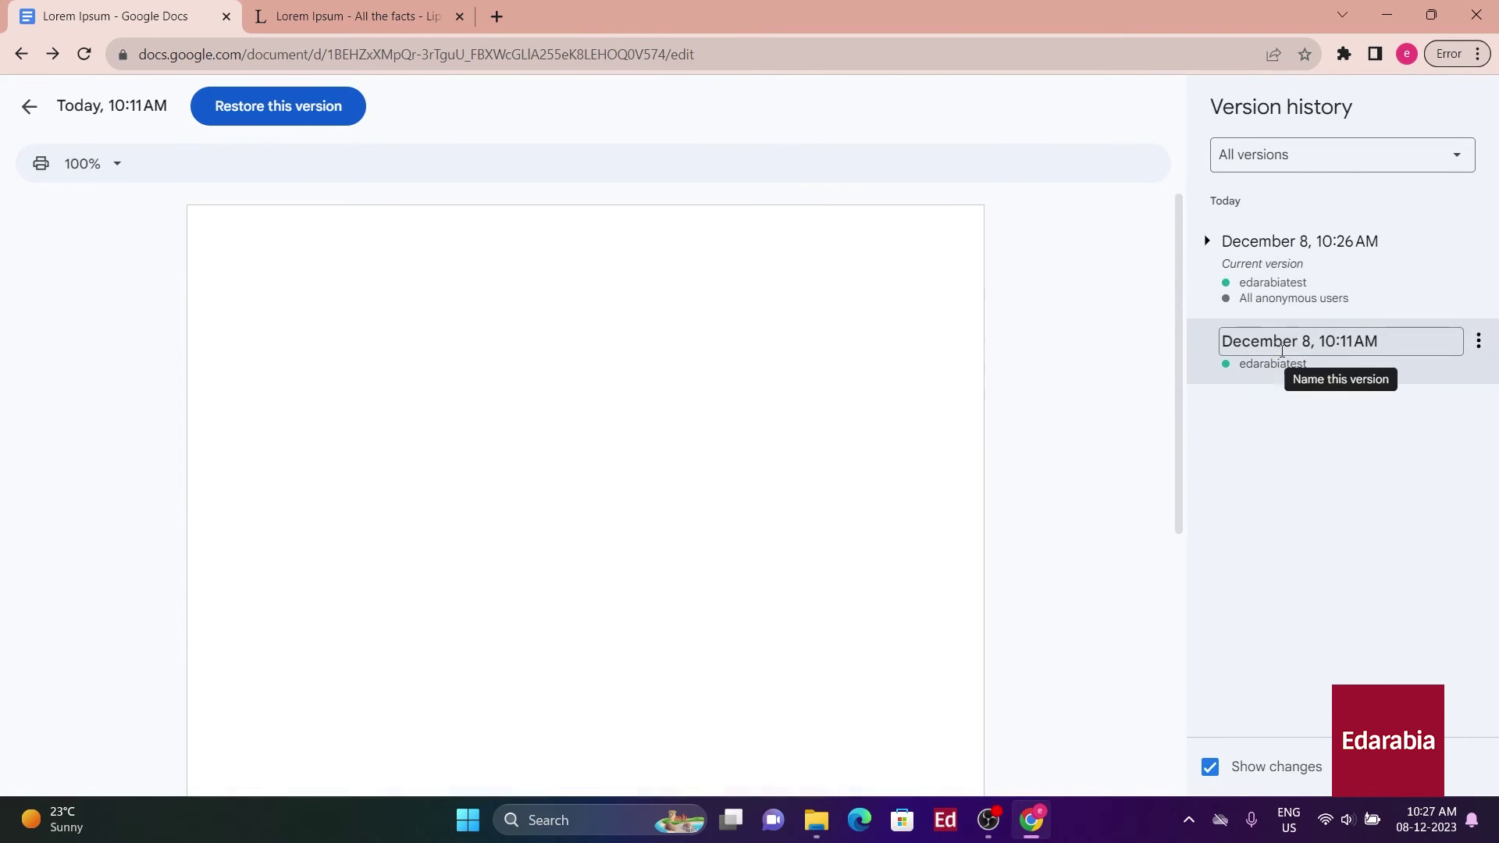
pyautogui.click(292, 109)
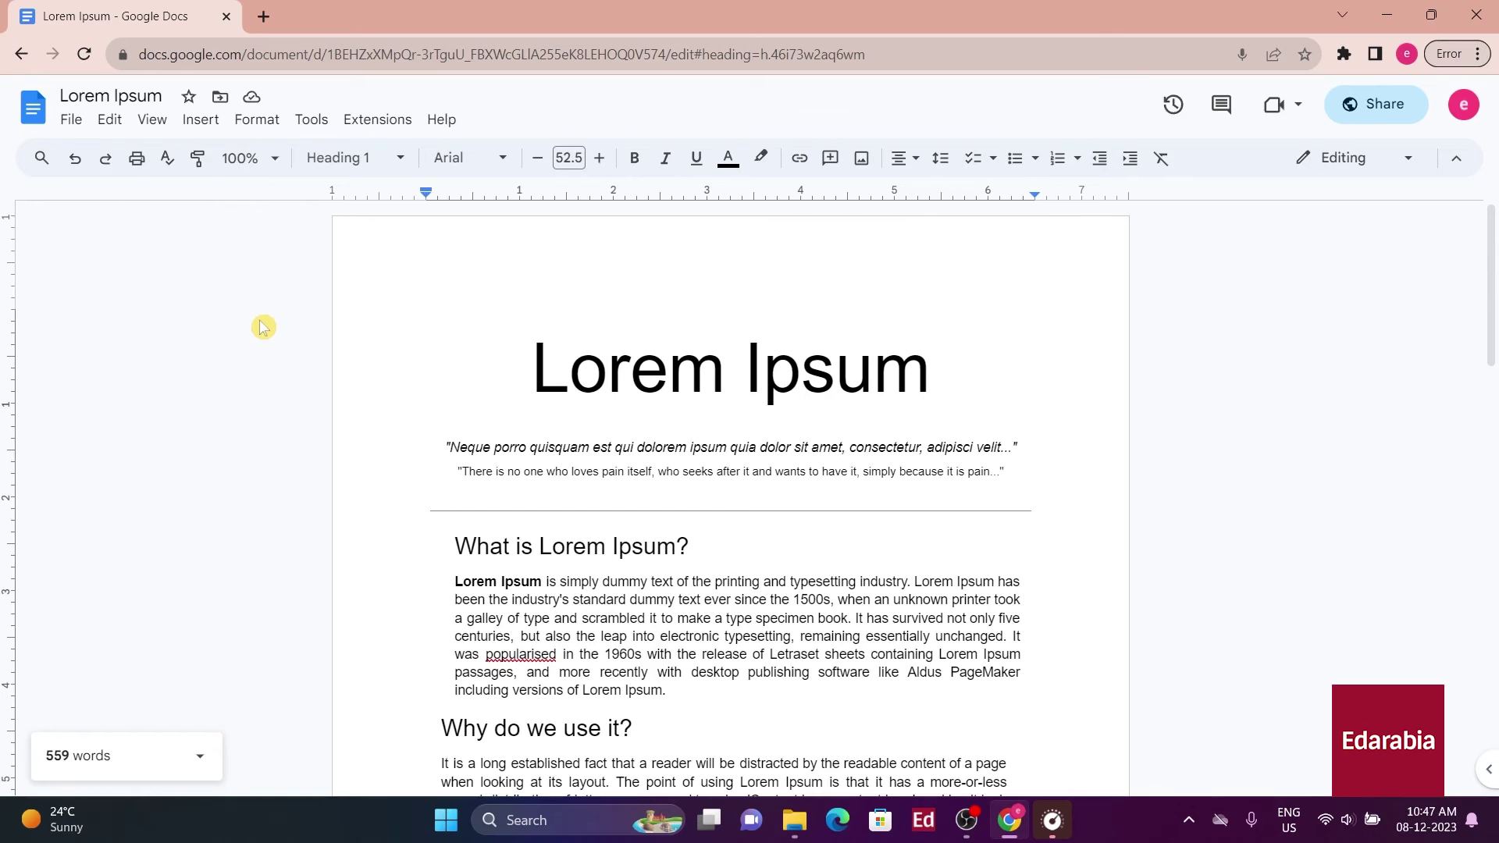
# Email the file to the suggested contact with 'Please review this.', with the content in the body instead of attached
pyautogui.click(71, 119)
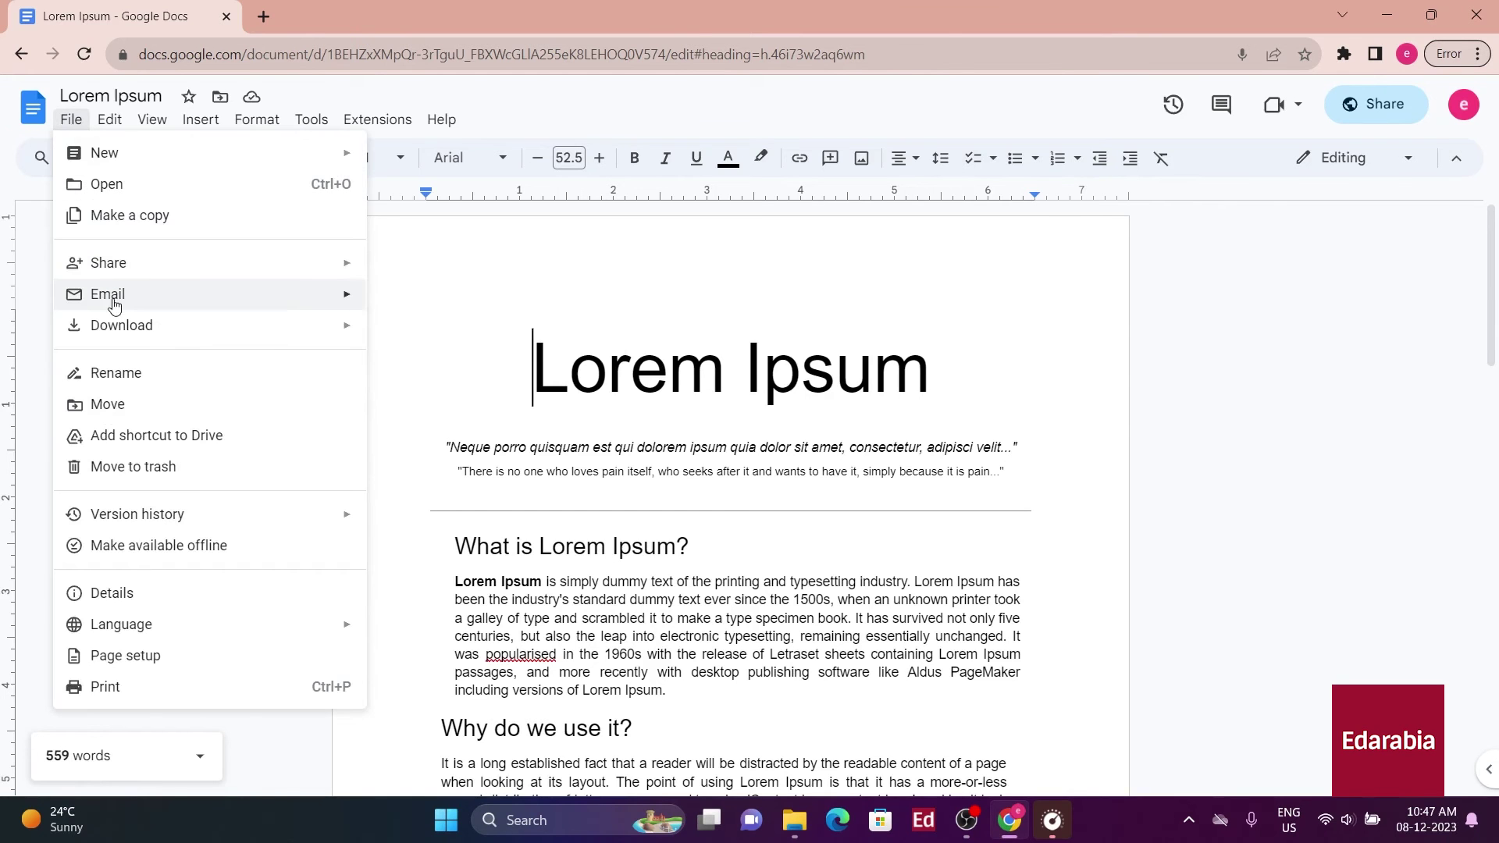
pyautogui.moveTo(273, 300)
pyautogui.click(499, 306)
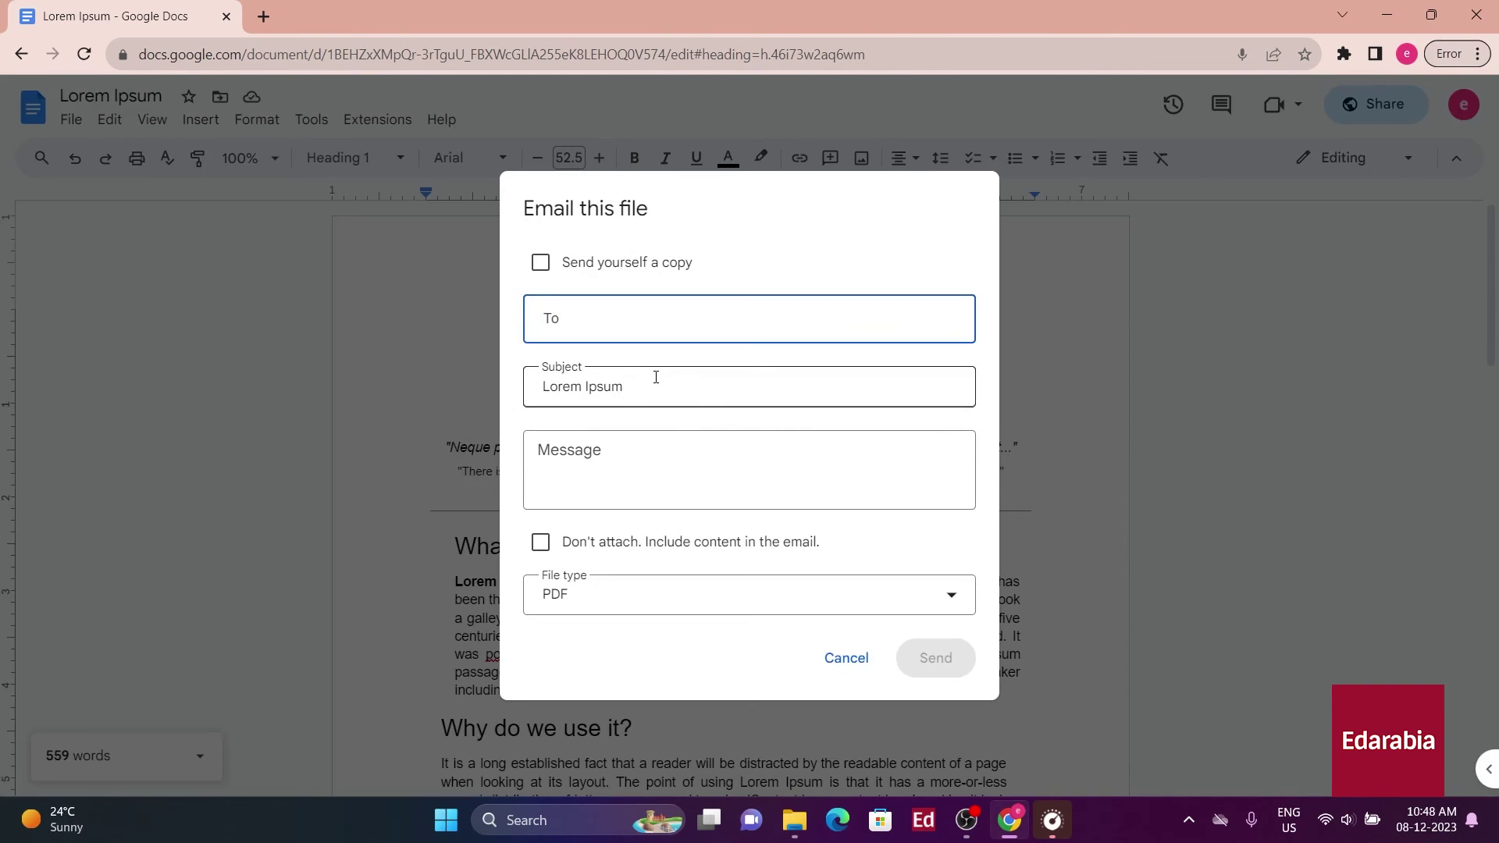
pyautogui.click(657, 328)
pyautogui.click(673, 373)
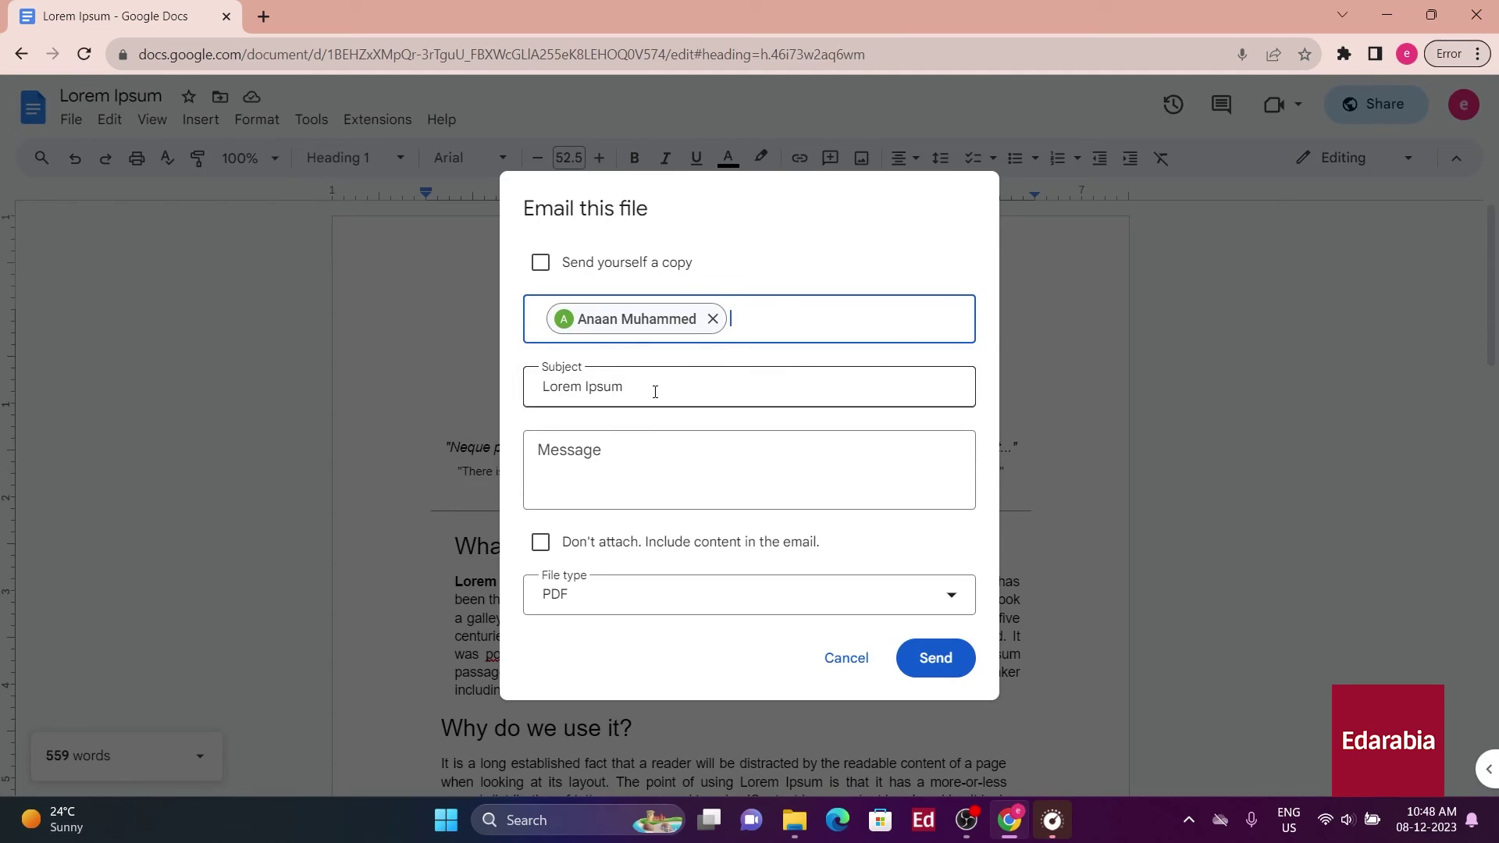
pyautogui.click(631, 472)
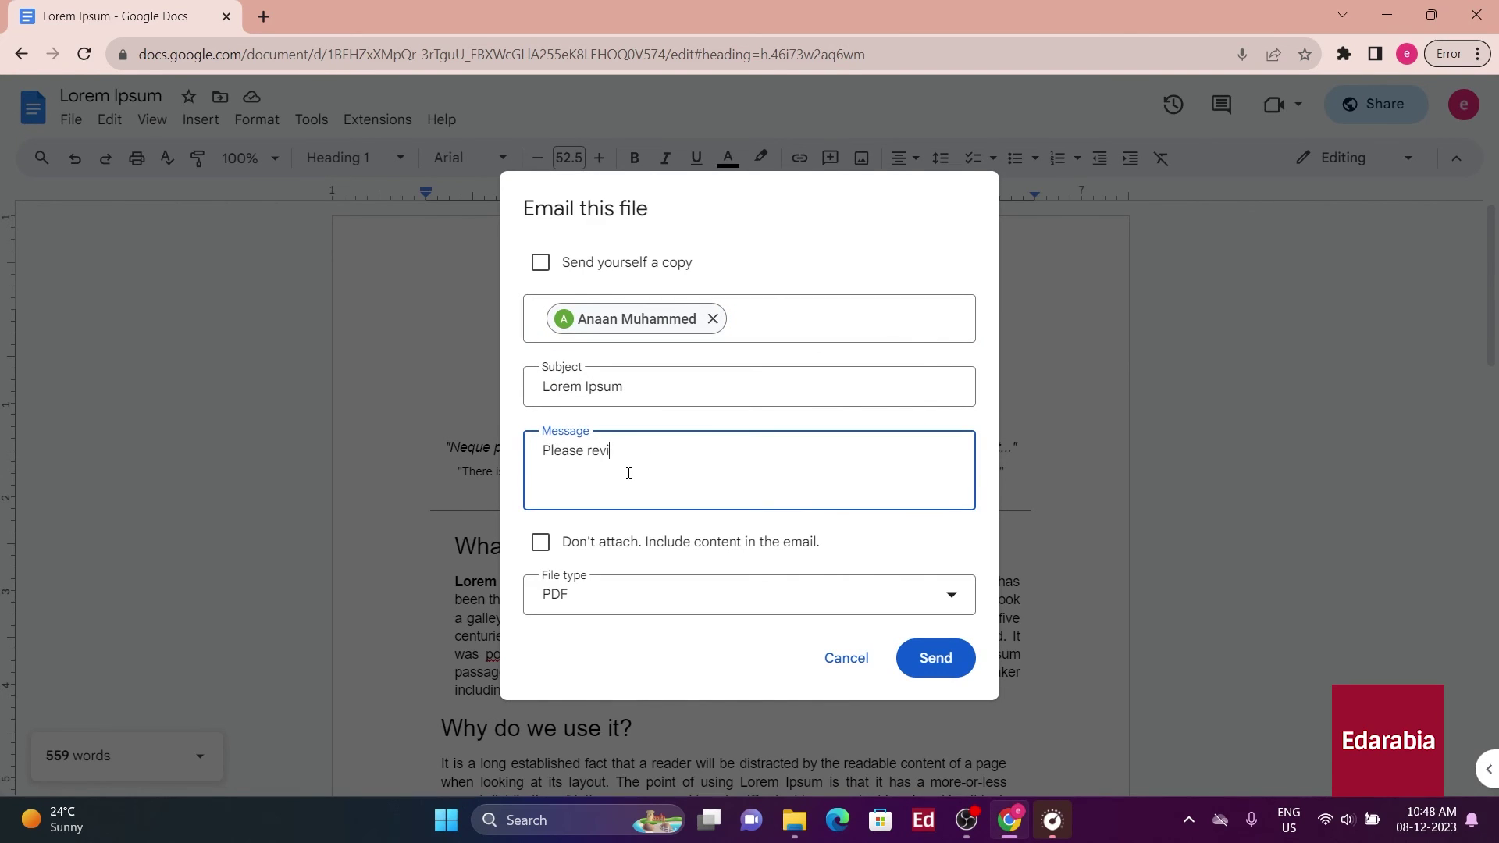
pyautogui.click(598, 545)
pyautogui.click(934, 640)
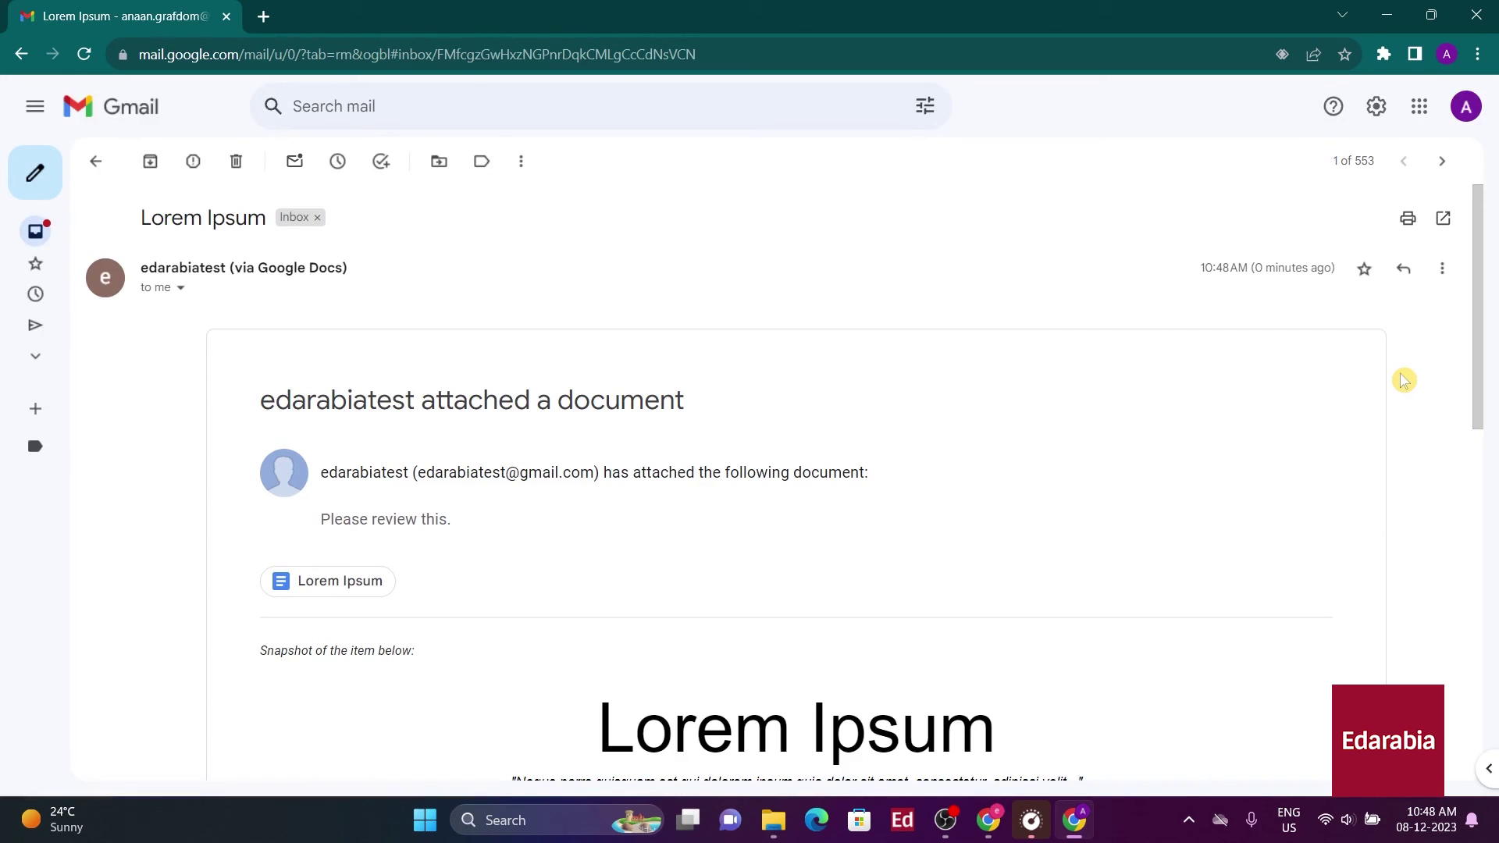
# Scroll the received Lorem Ipsum email down to the 'Where can I get some?' section
pyautogui.scroll(-6, 1403, 380)
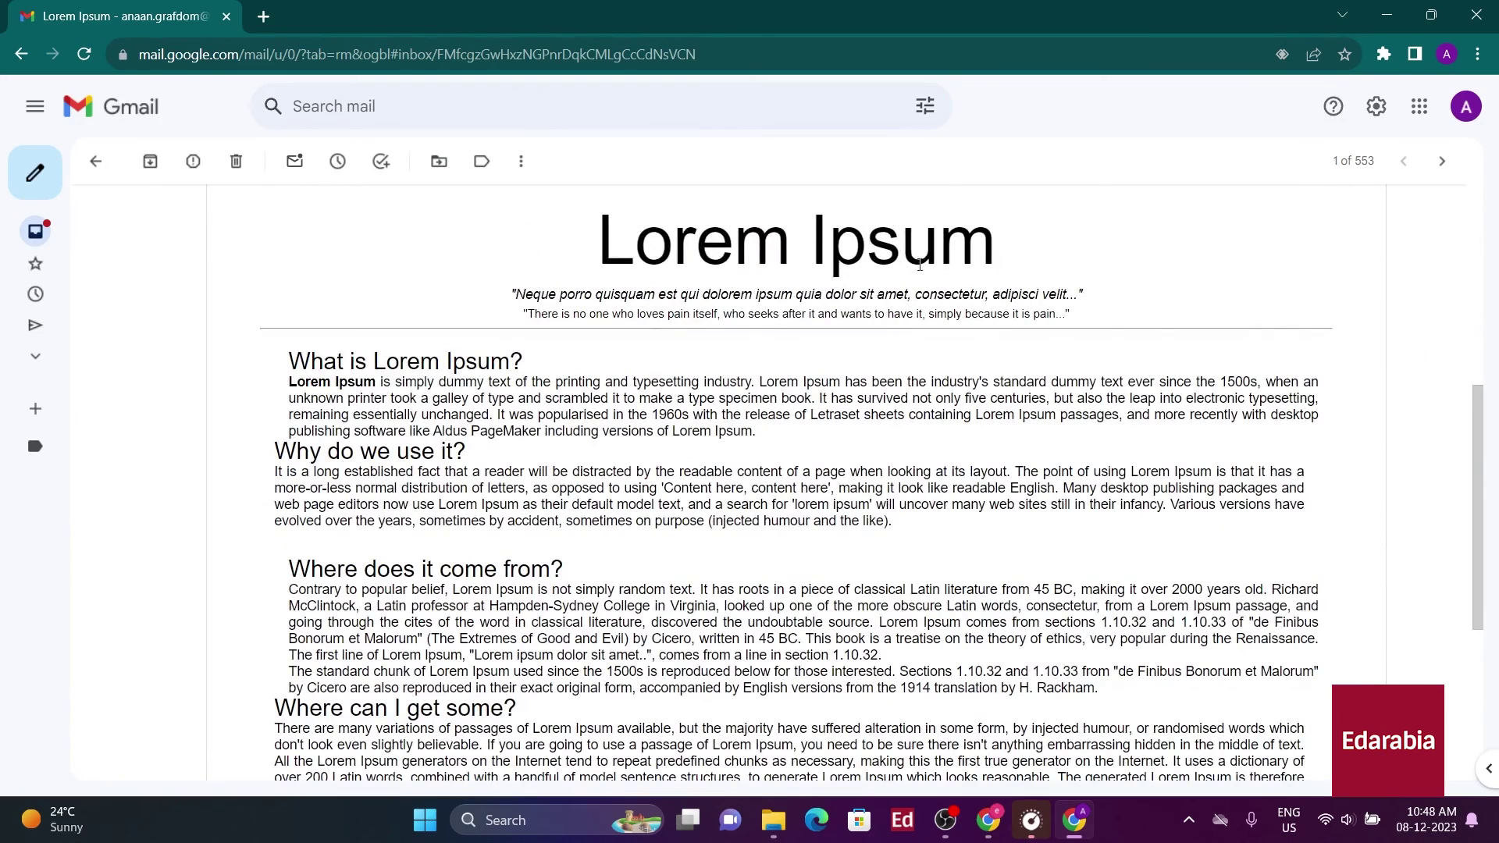